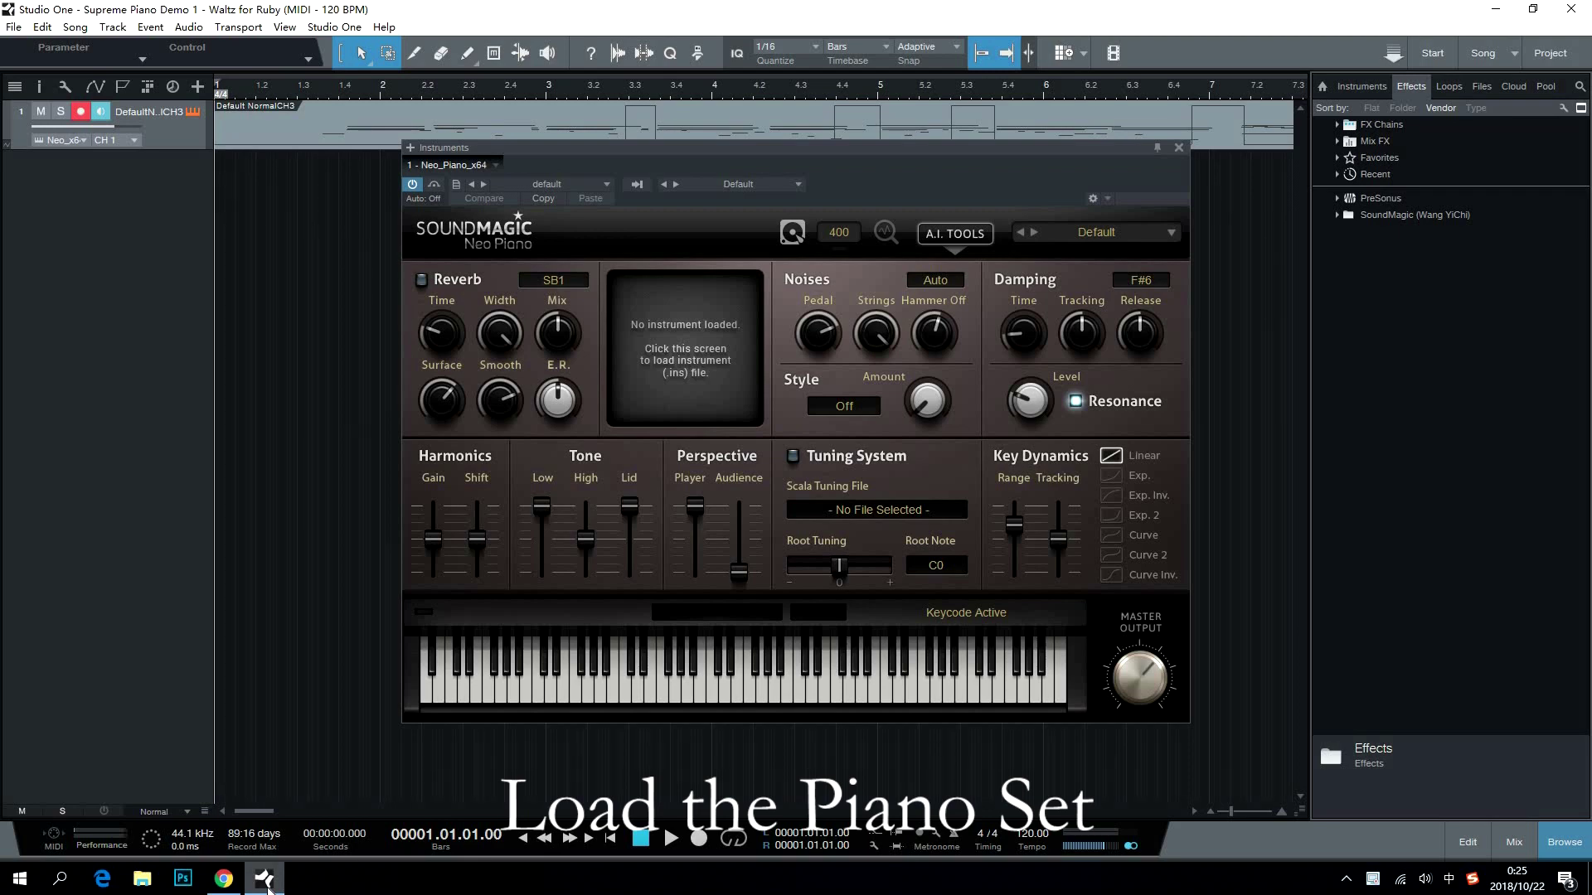
Load the BlueX (Blue Grand) piano set into the empty Neo Piano instrument slot.
{"action": "left_click", "coordinate": [657, 317]}
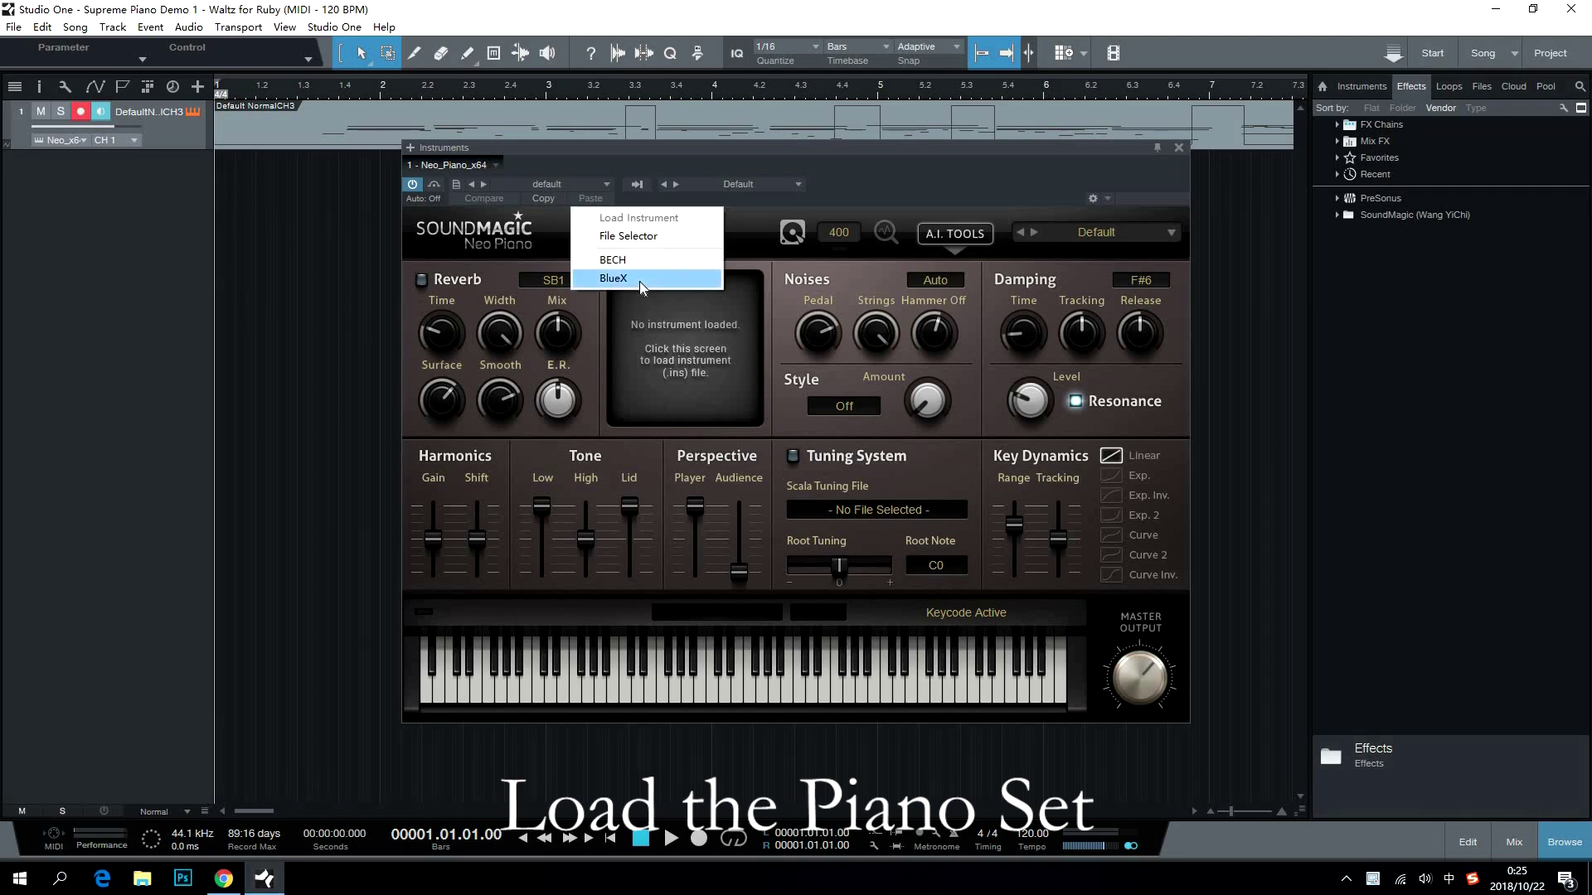
{"action": "left_click", "coordinate": [639, 282]}
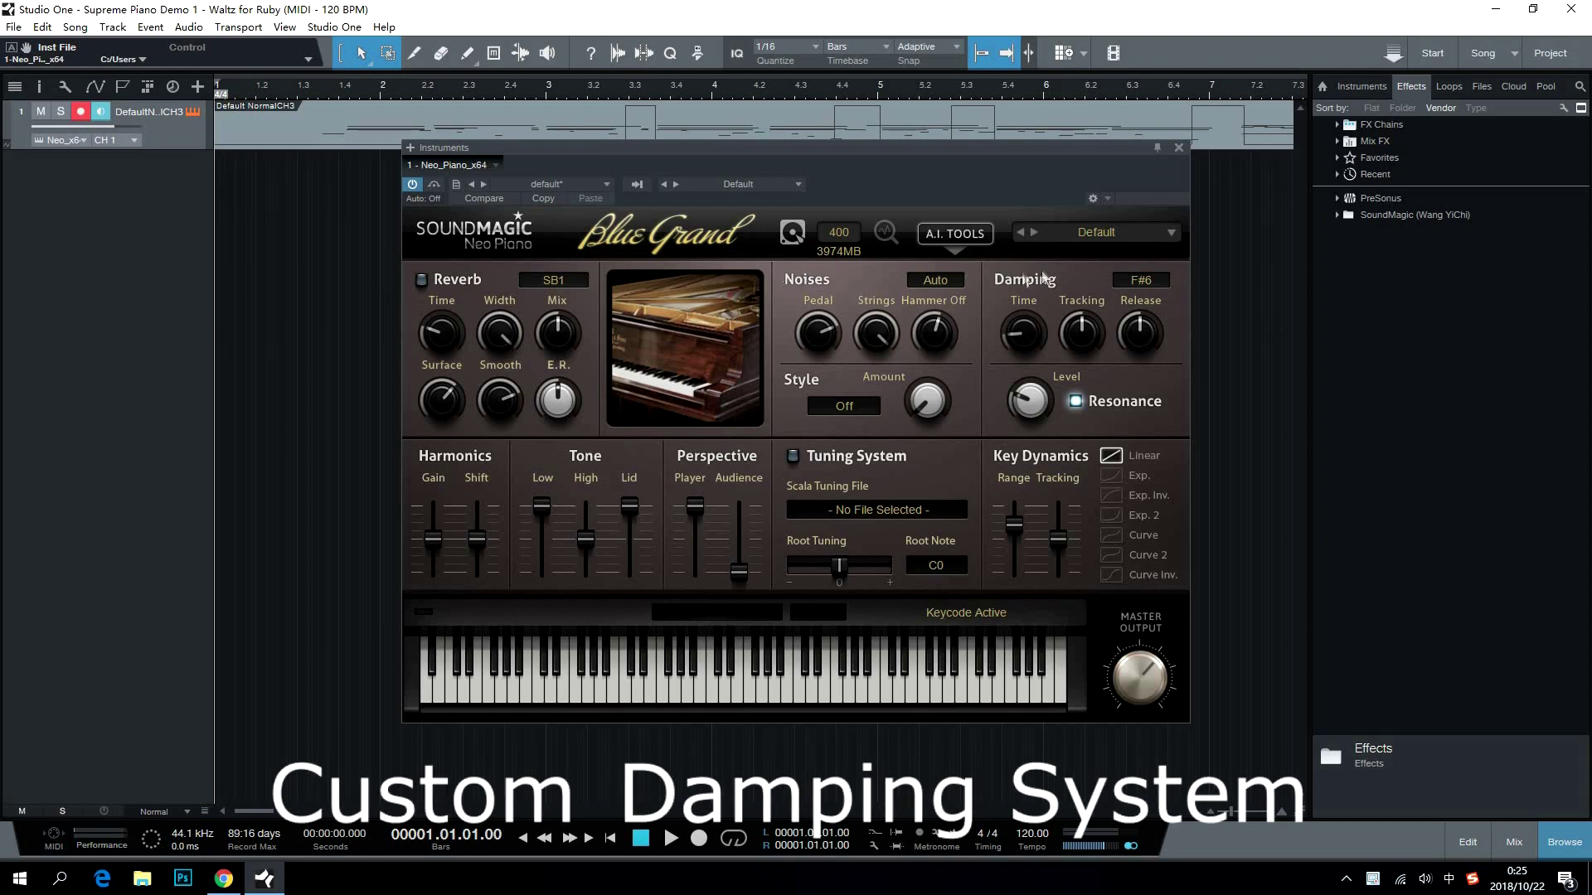
Lengthen the damping time to about 985 ms, keeping F#6 as the damping note.
{"action": "left_click_drag", "start_coordinate": [1025, 335], "coordinate": [1139, 333]}
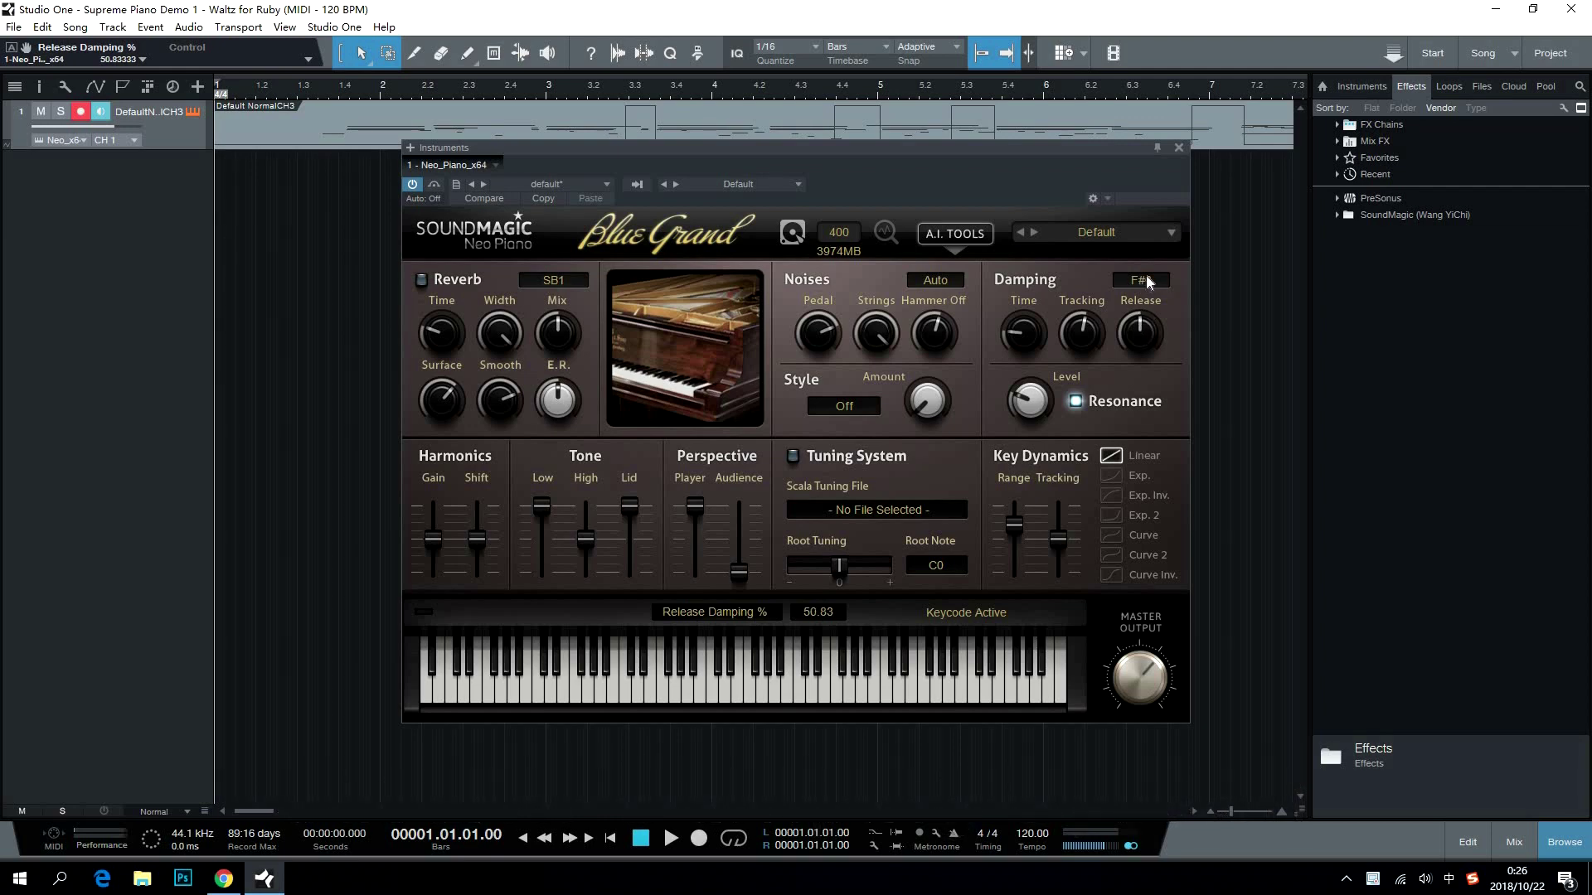
{"action": "left_click", "coordinate": [1148, 282]}
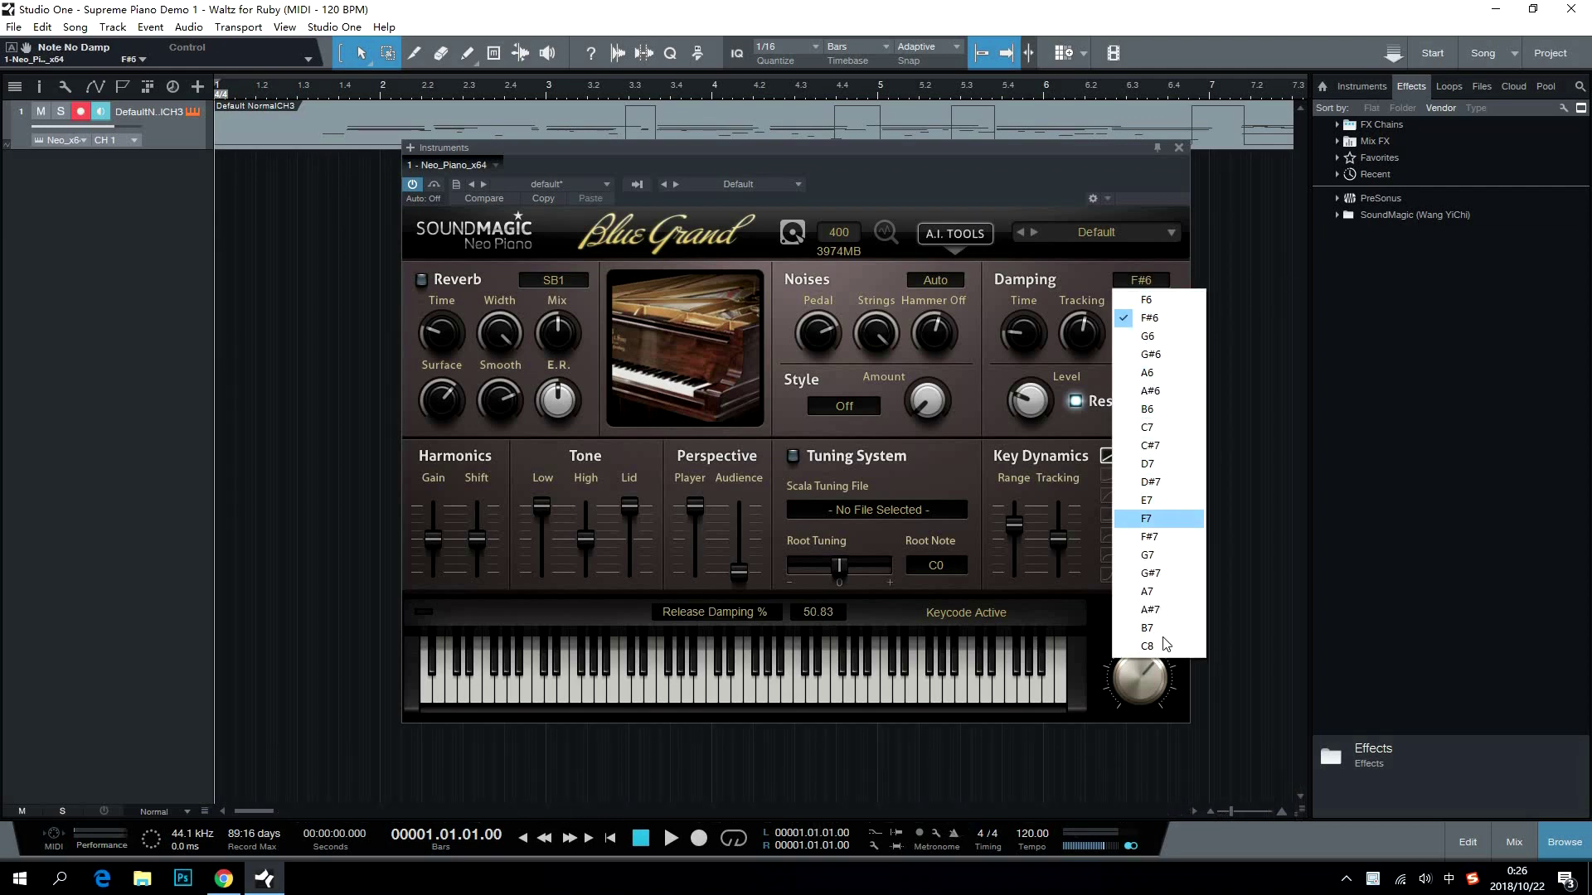
{"action": "left_click", "coordinate": [1152, 317]}
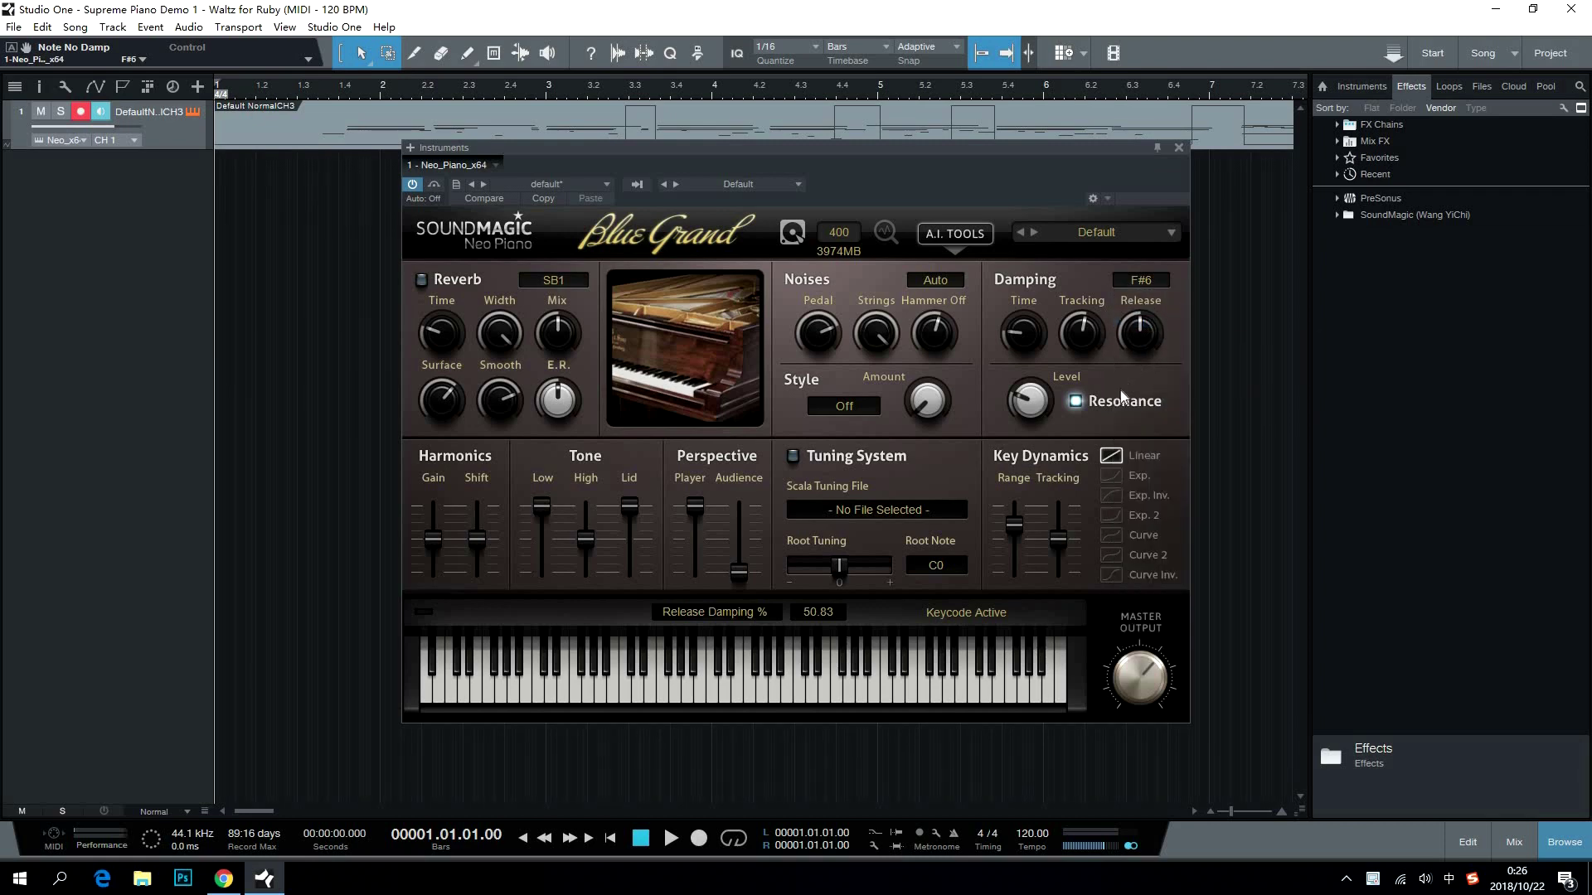
Turn on sympathetic string resonance and set its level to 24.17%.
{"action": "left_click", "coordinate": [1076, 401]}
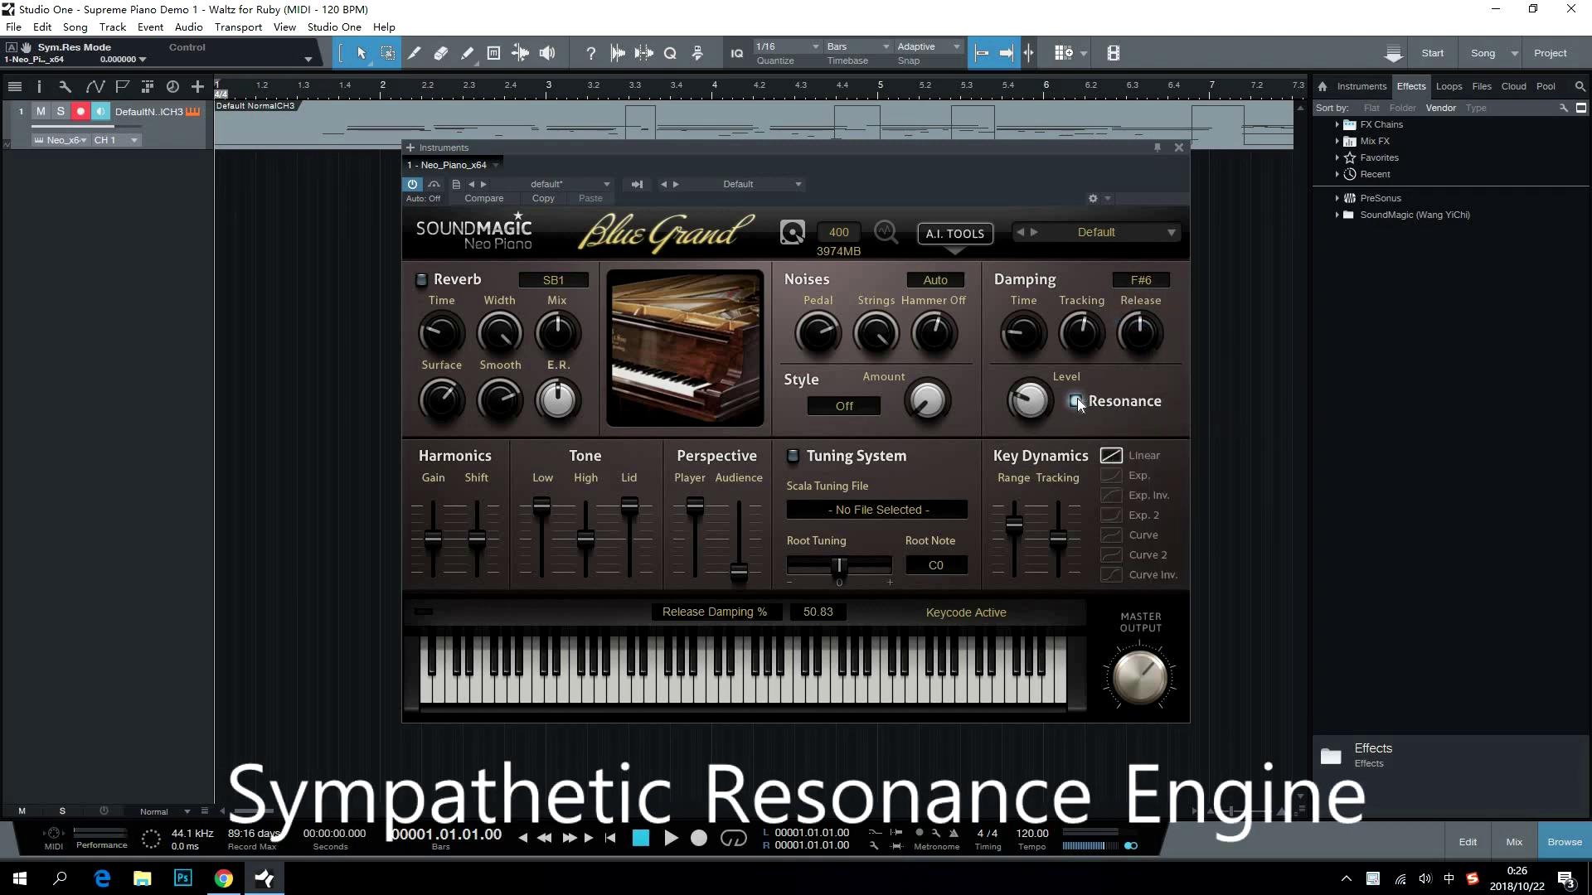
{"action": "left_click", "coordinate": [1027, 395]}
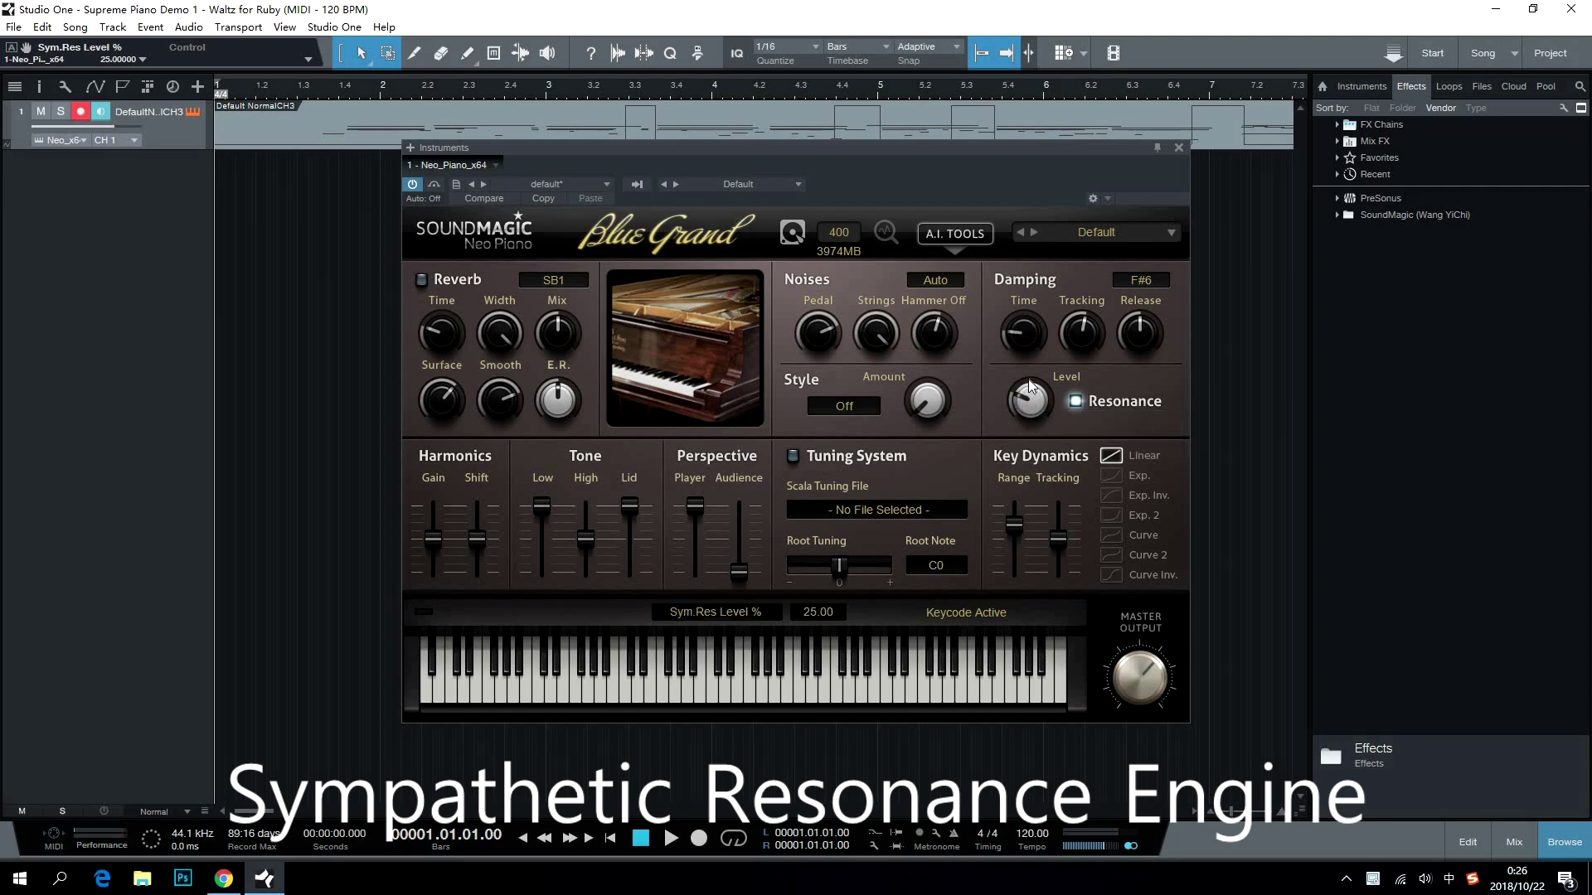
{"action": "left_click_drag", "start_coordinate": [1029, 380], "coordinate": [1025, 396]}
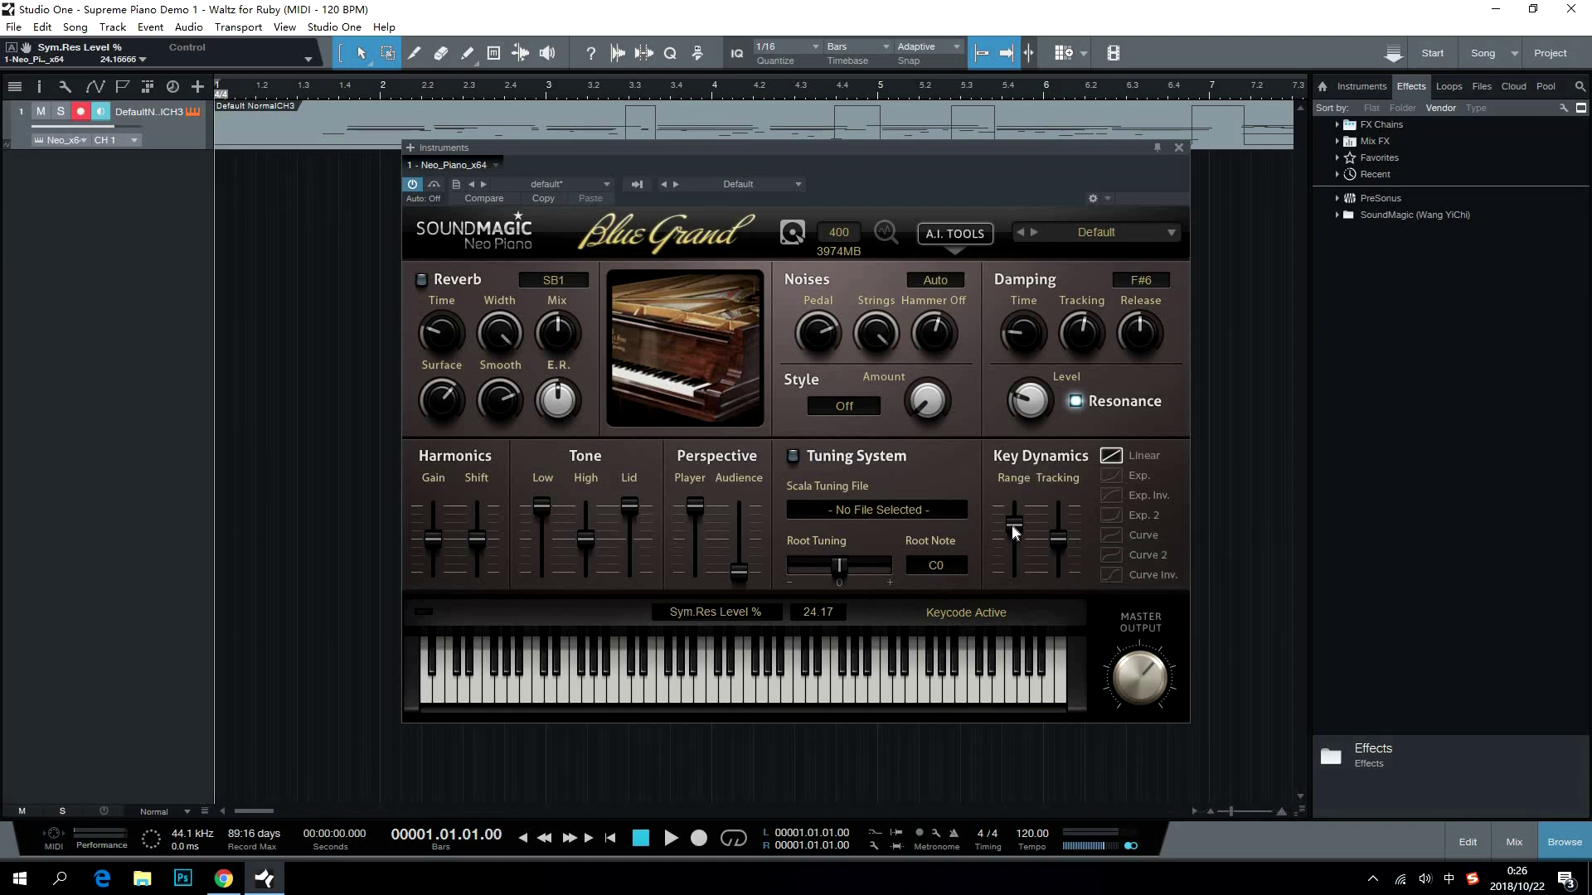
Set key dynamics range to 34.54 dB, try the Exp. and Exp. 2 curves, then return to Linear.
{"action": "left_click_drag", "start_coordinate": [1013, 531], "coordinate": [1013, 524]}
{"action": "left_click", "coordinate": [1121, 479]}
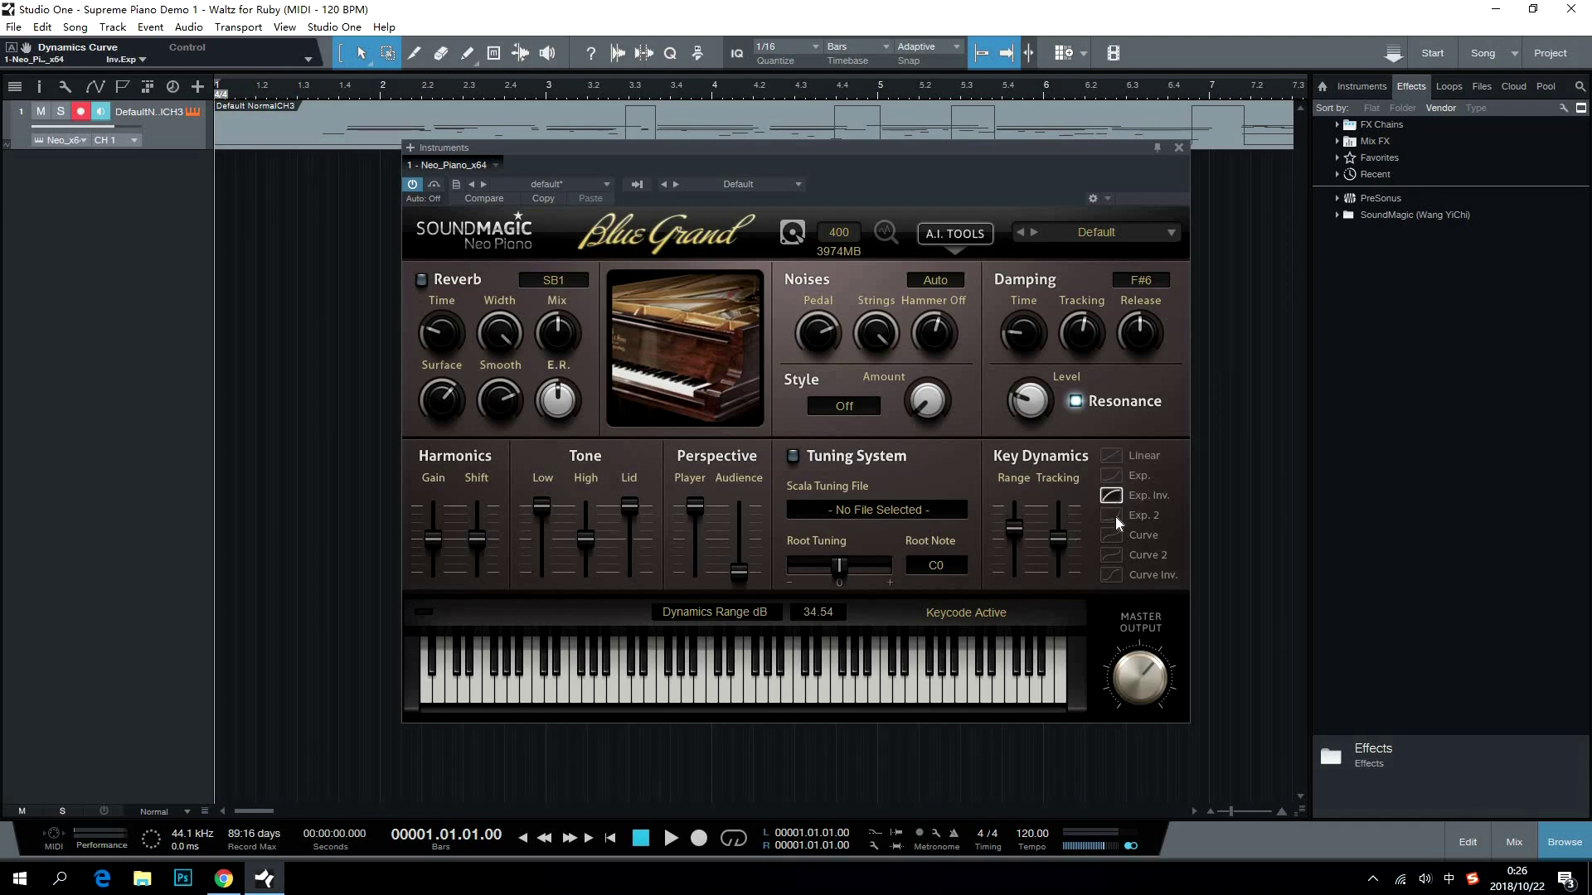
{"action": "left_click", "coordinate": [1114, 516]}
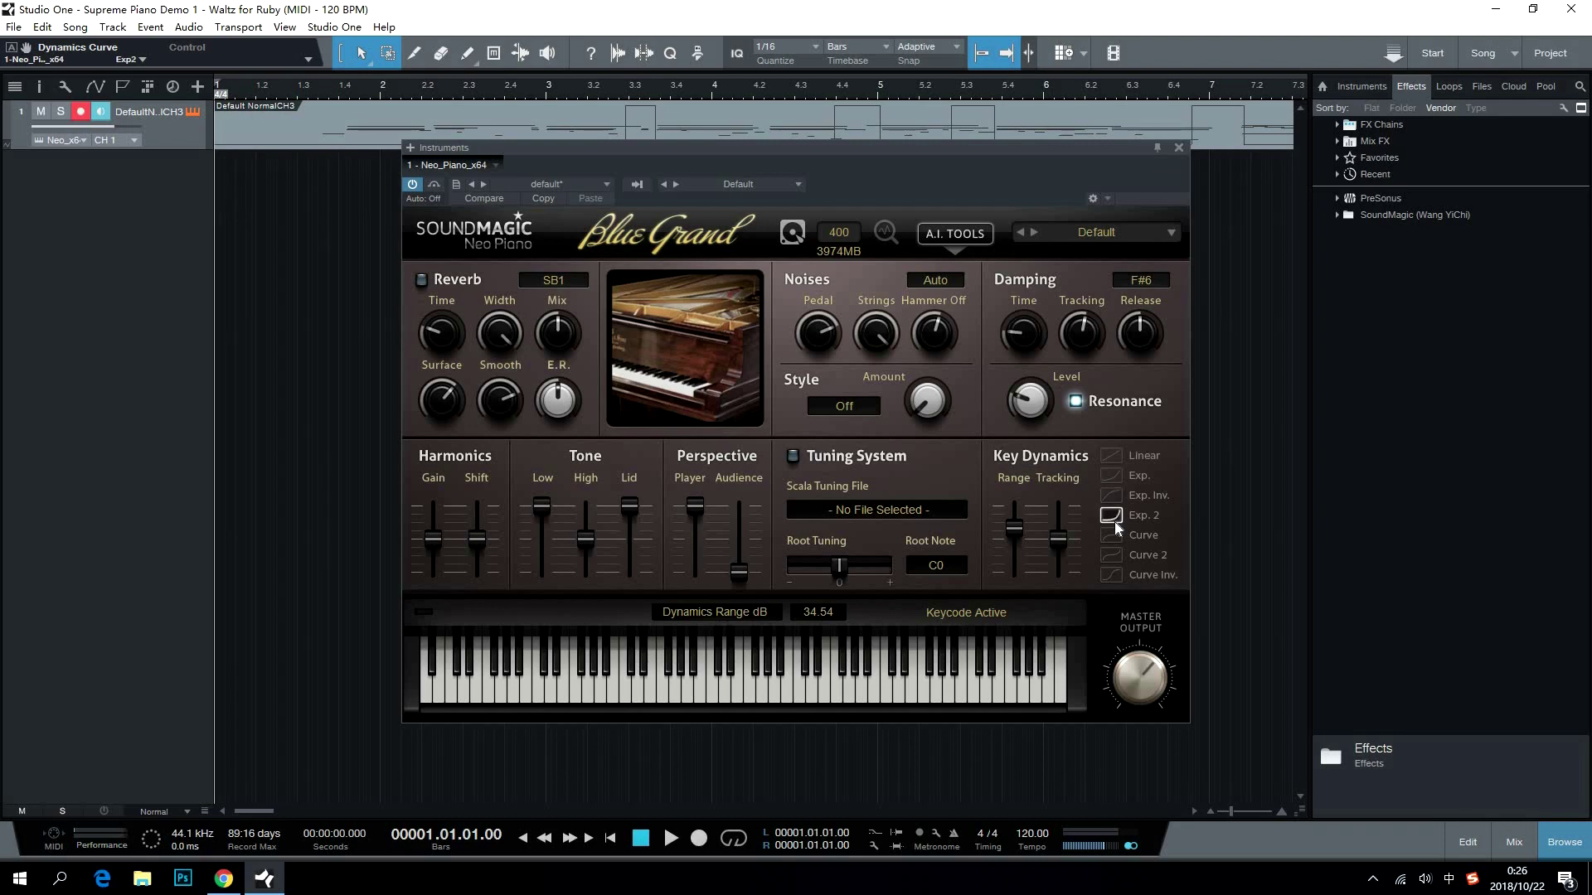
{"action": "left_click", "coordinate": [1111, 572]}
{"action": "left_click", "coordinate": [1112, 454]}
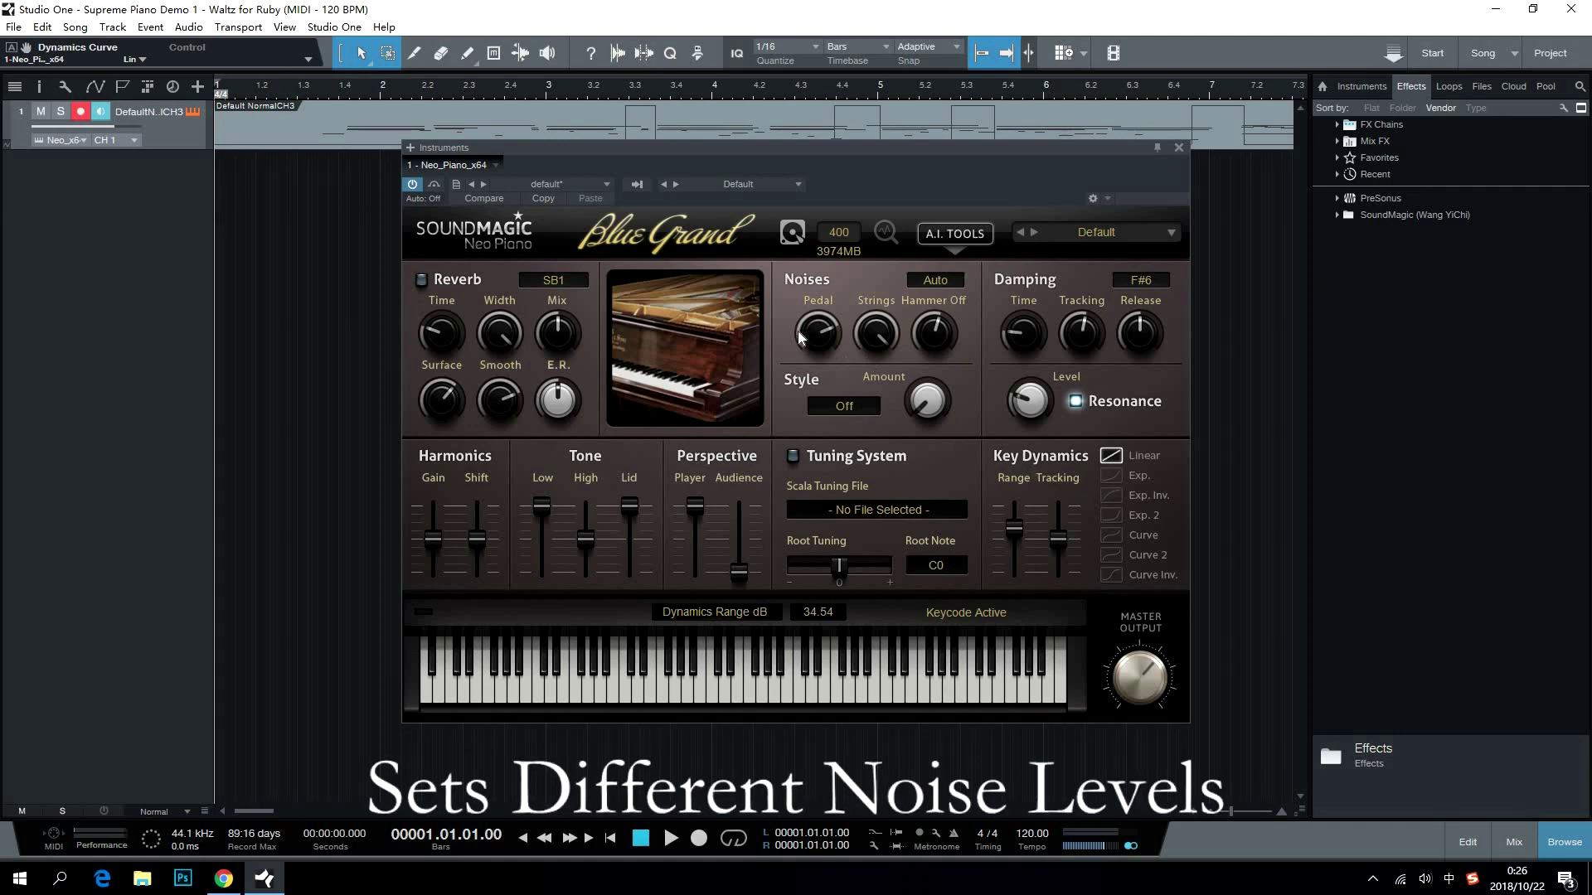
Raise the noise levels with hammer-off at 63.33%, and set style amount to 19.17% with style Off.
{"action": "left_click_drag", "start_coordinate": [823, 331], "coordinate": [933, 329]}
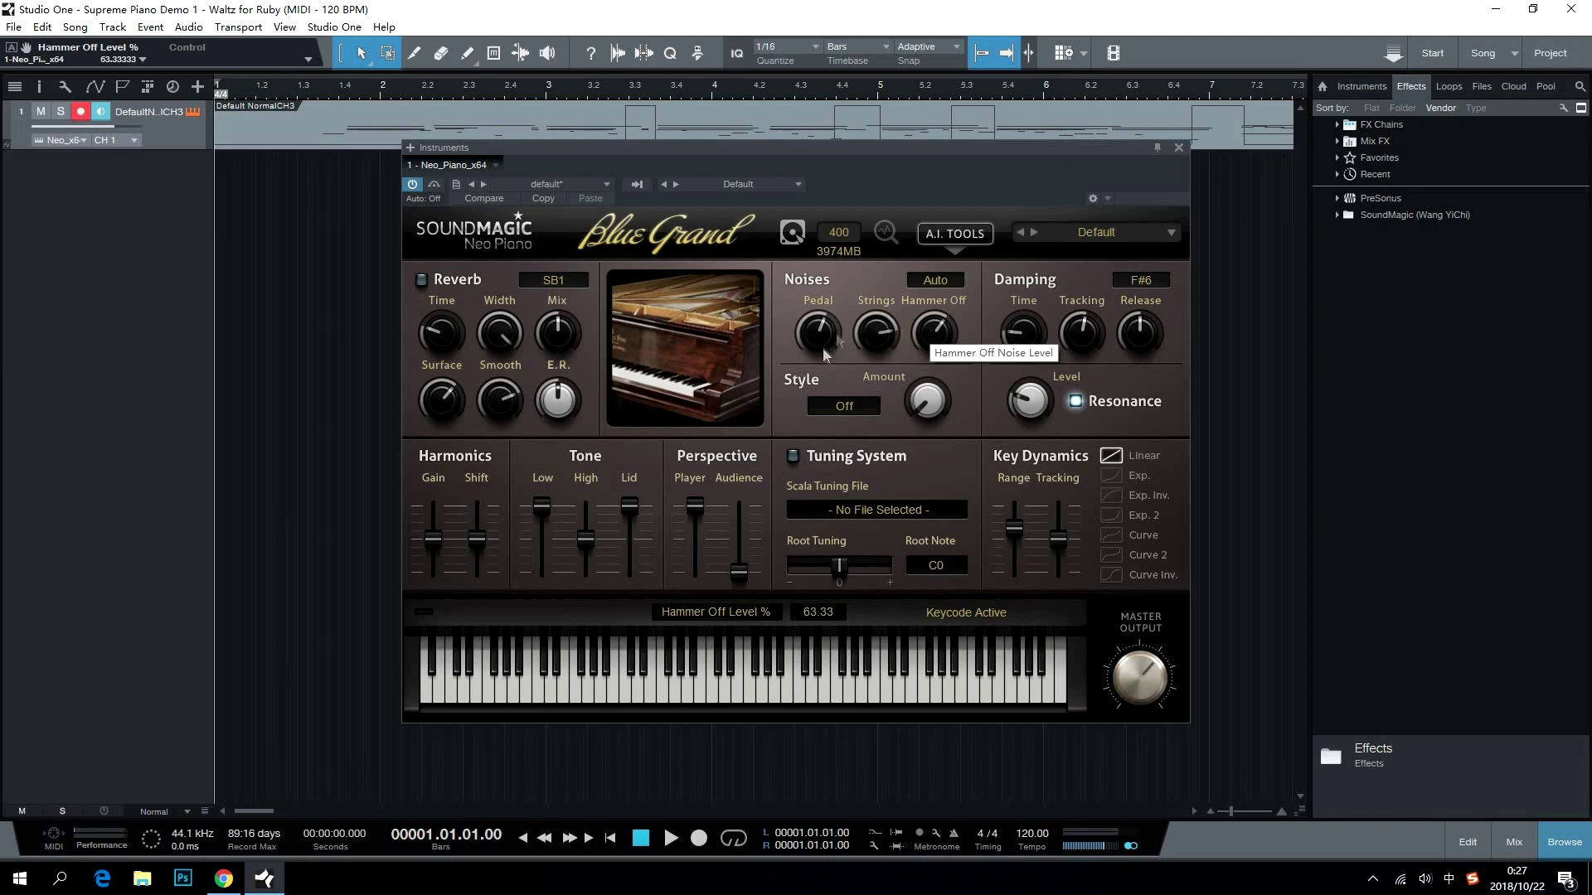
{"action": "left_click", "coordinate": [854, 407]}
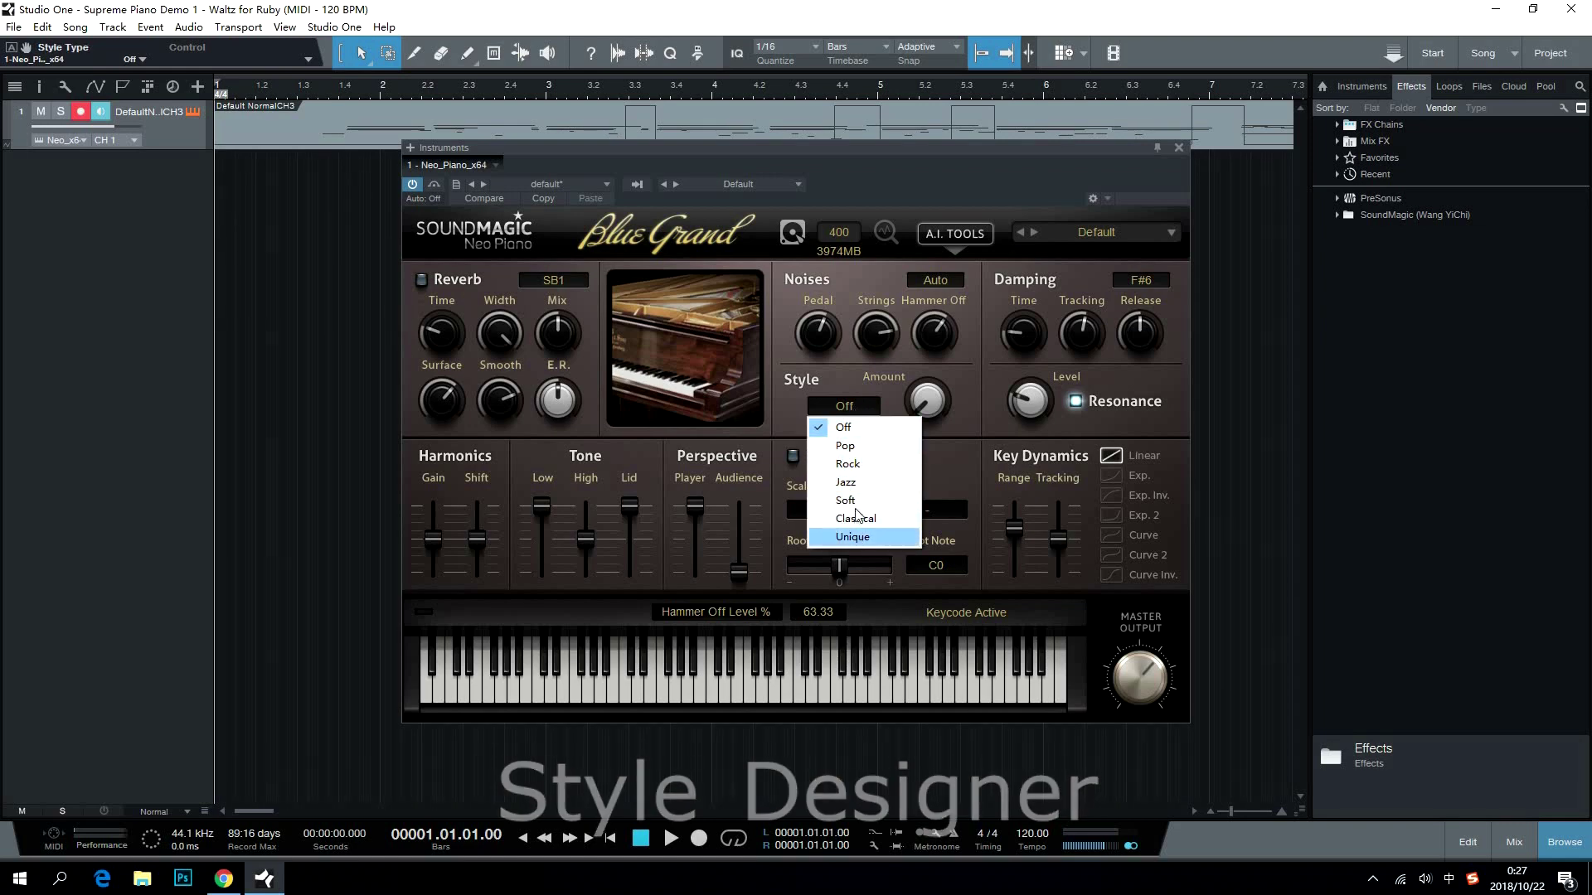
{"action": "left_click", "coordinate": [844, 388]}
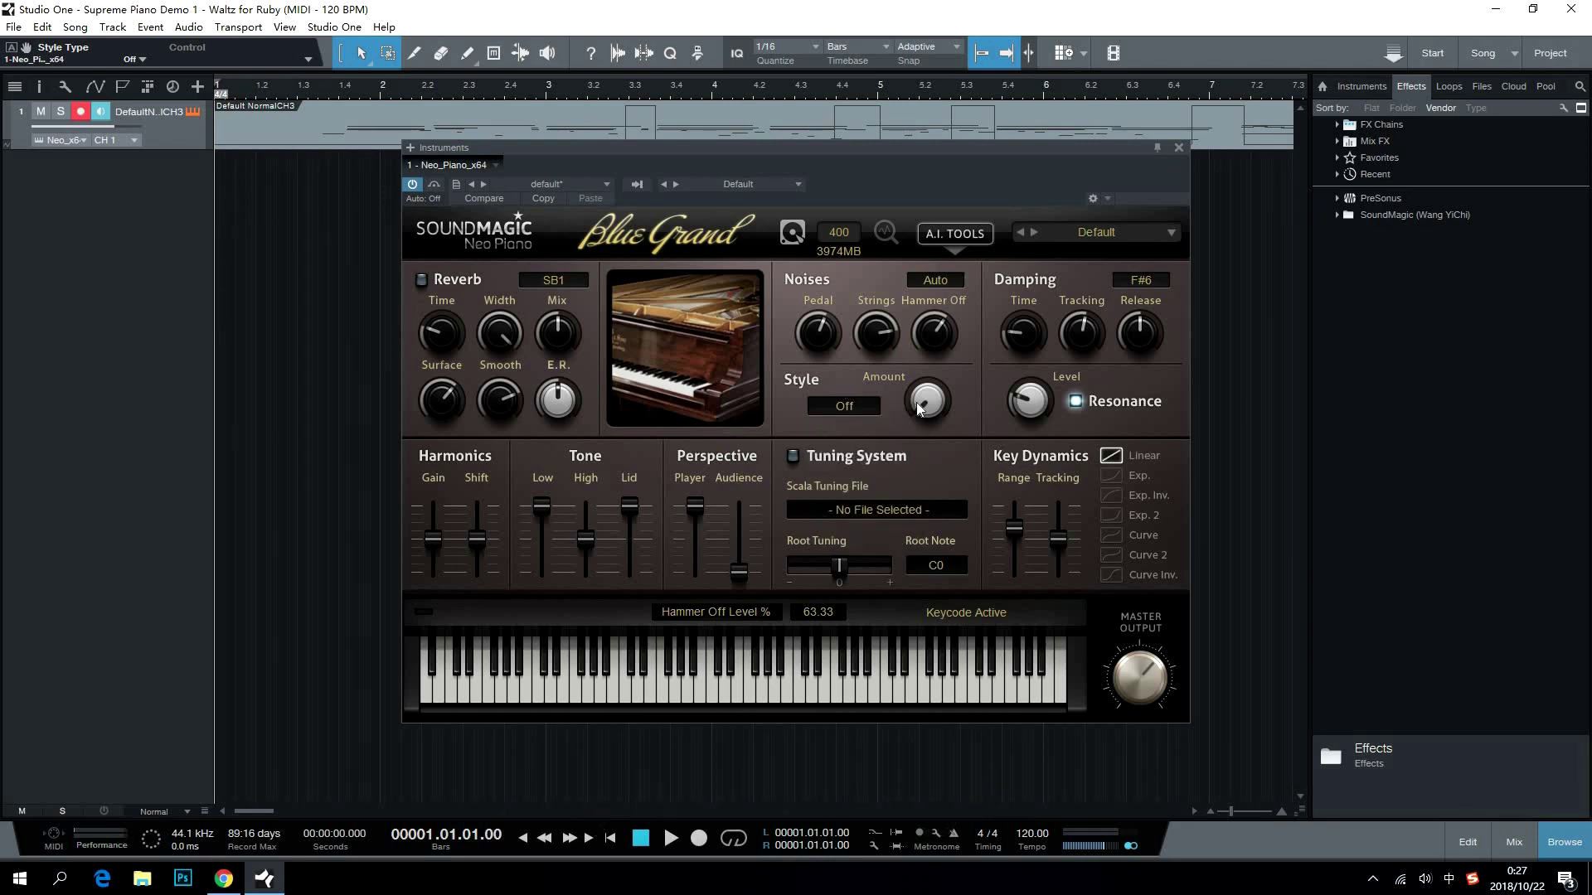
{"action": "left_click_drag", "start_coordinate": [919, 408], "coordinate": [916, 375]}
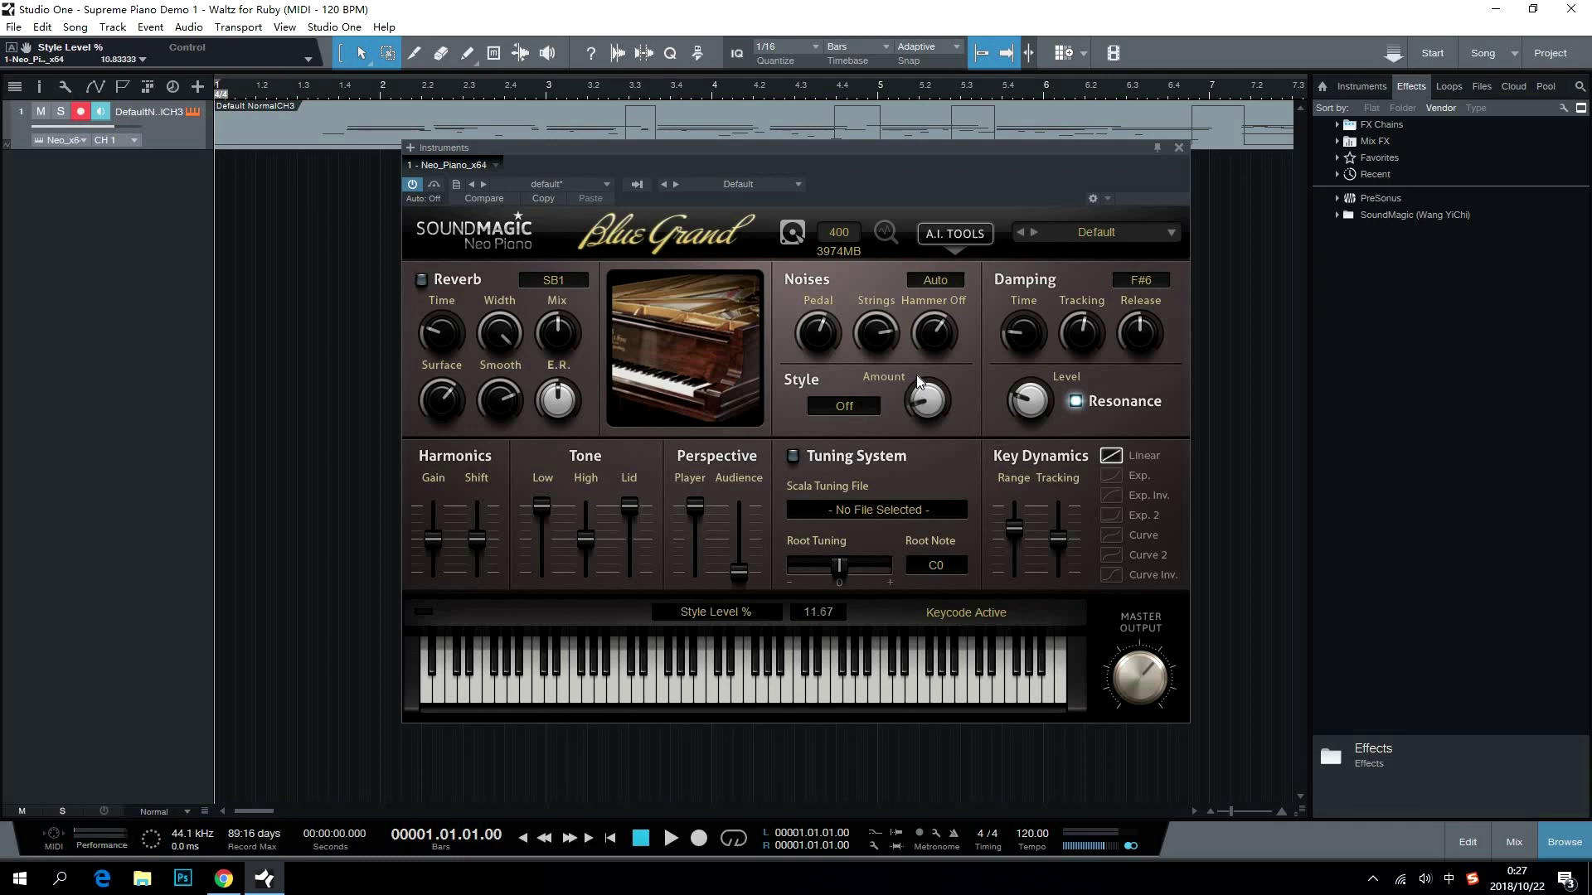
Toggle the Scala tuning system, lengthen reverb time to about 3.33 s, and switch reverb on.
{"action": "left_click", "coordinate": [794, 457]}
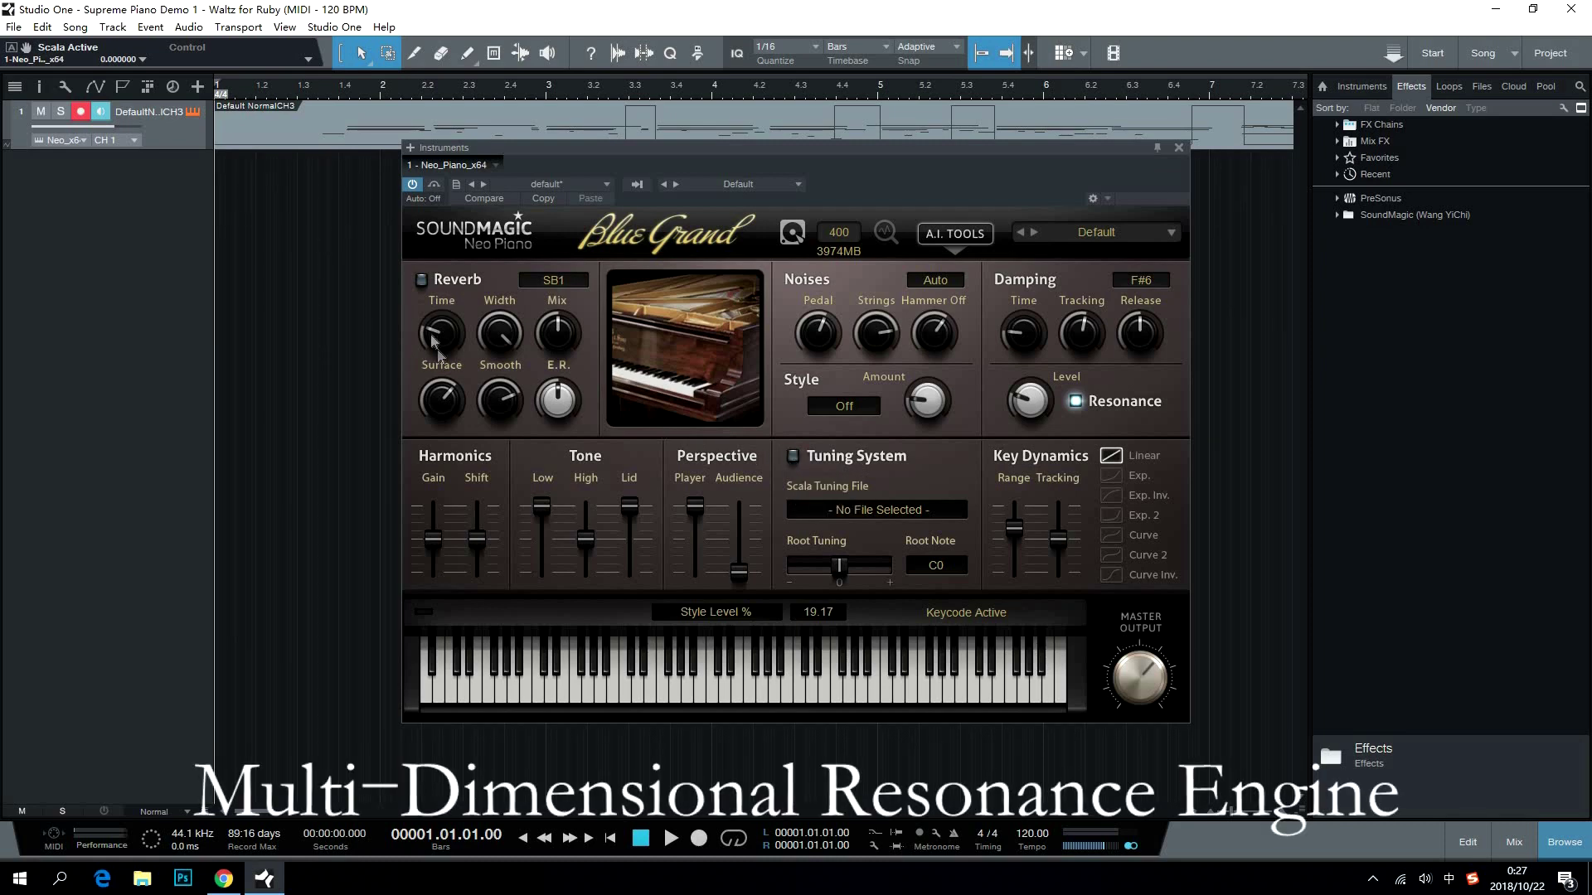
{"action": "left_click_drag", "start_coordinate": [430, 331], "coordinate": [554, 344]}
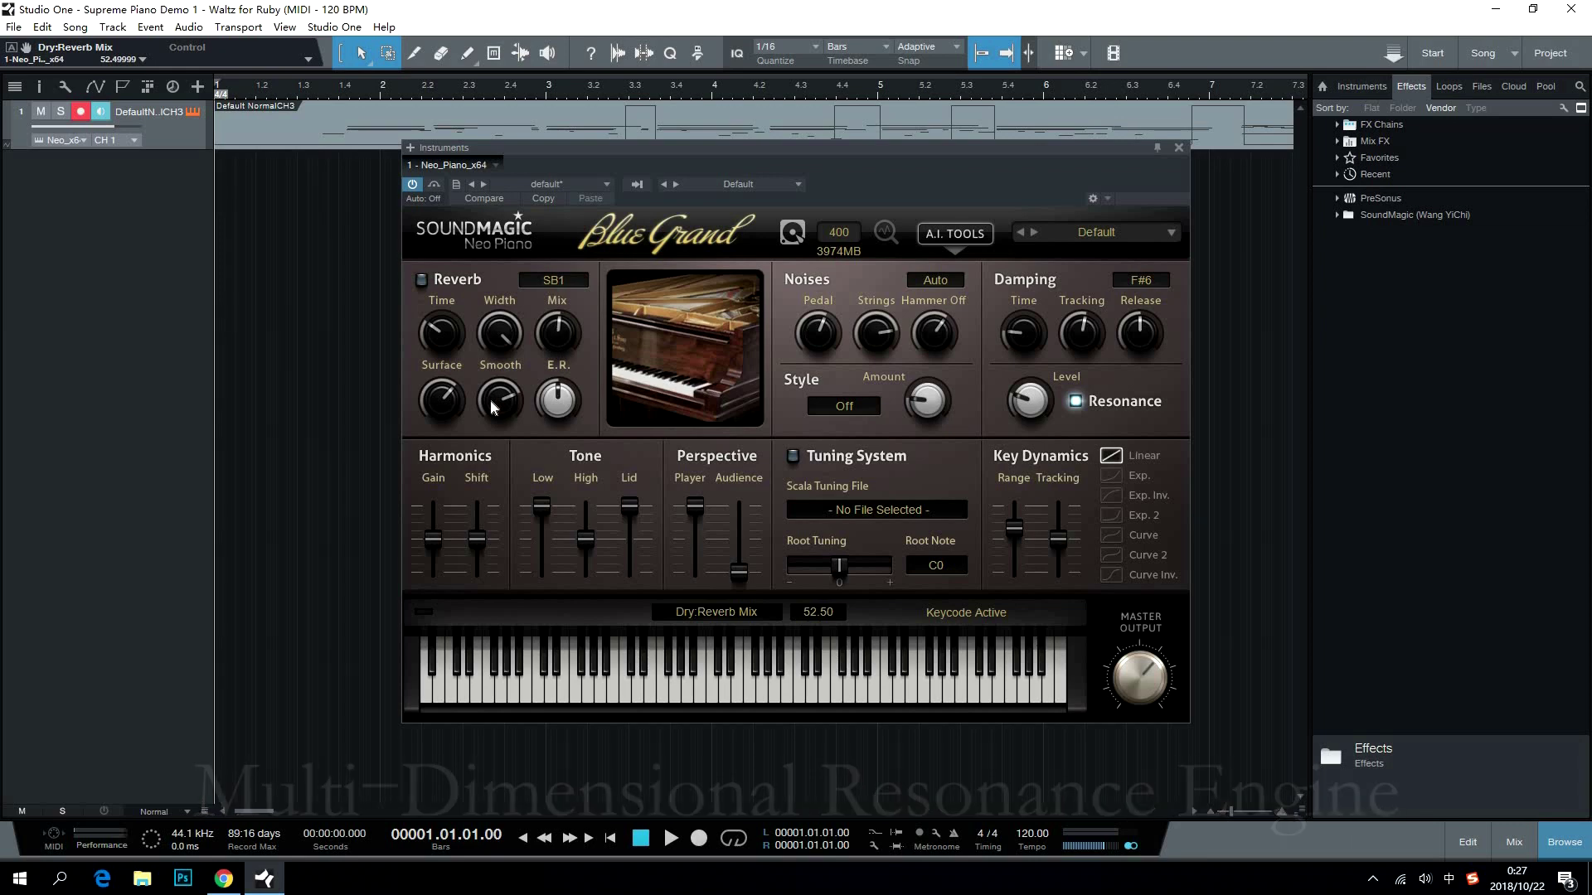
{"action": "left_click", "coordinate": [421, 280]}
Keep the SB1 reverb type and set early-reflection volume to 49.17%.
{"action": "left_click", "coordinate": [541, 282]}
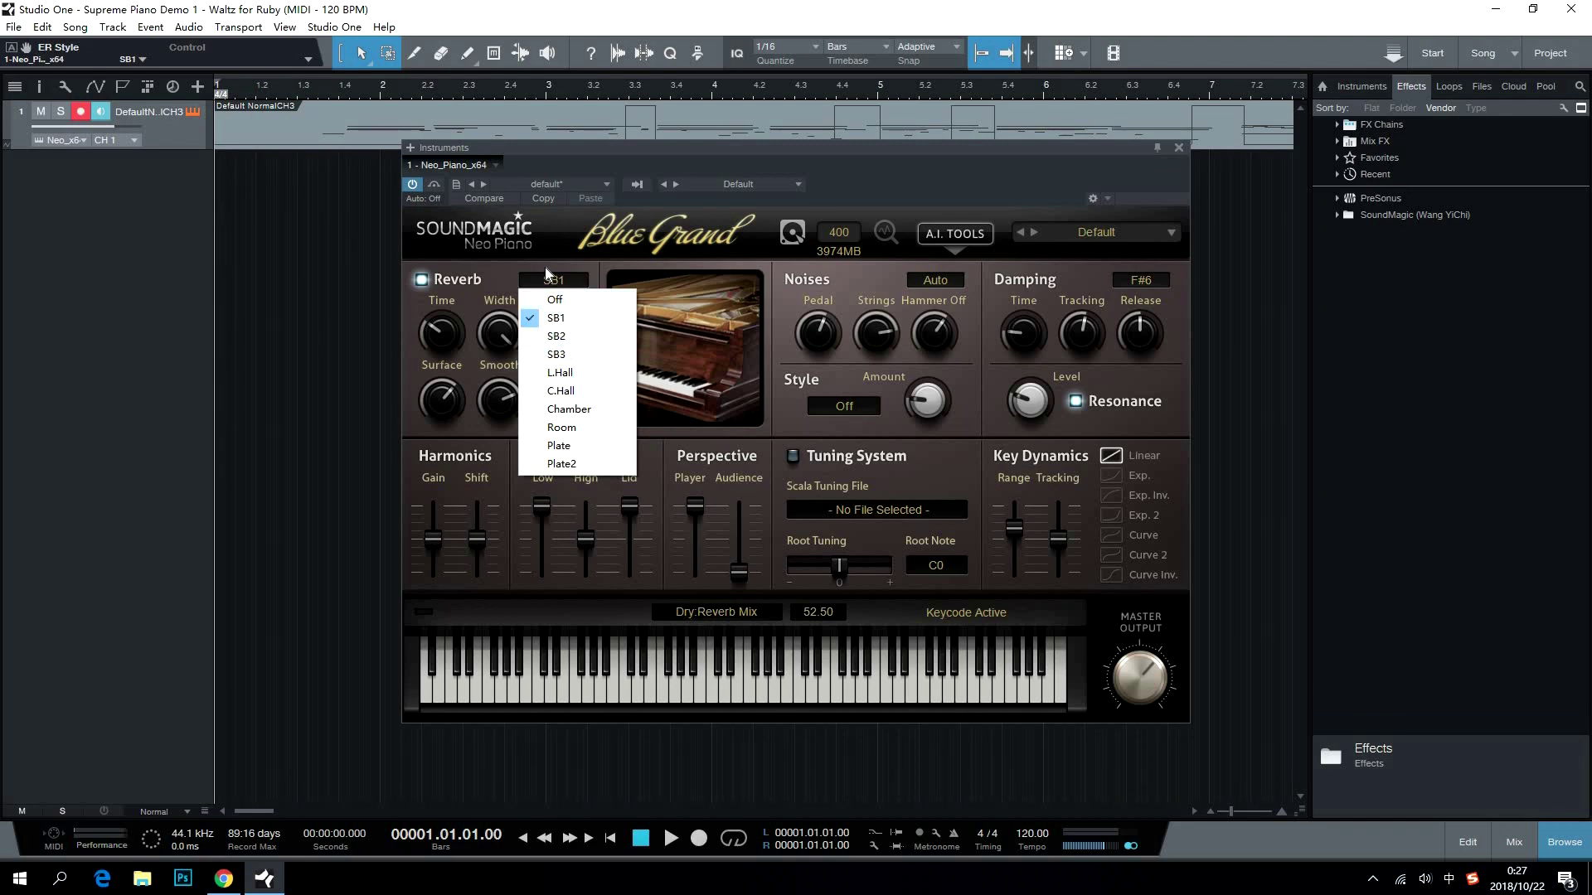
{"action": "left_click", "coordinate": [572, 209]}
{"action": "left_click", "coordinate": [556, 402]}
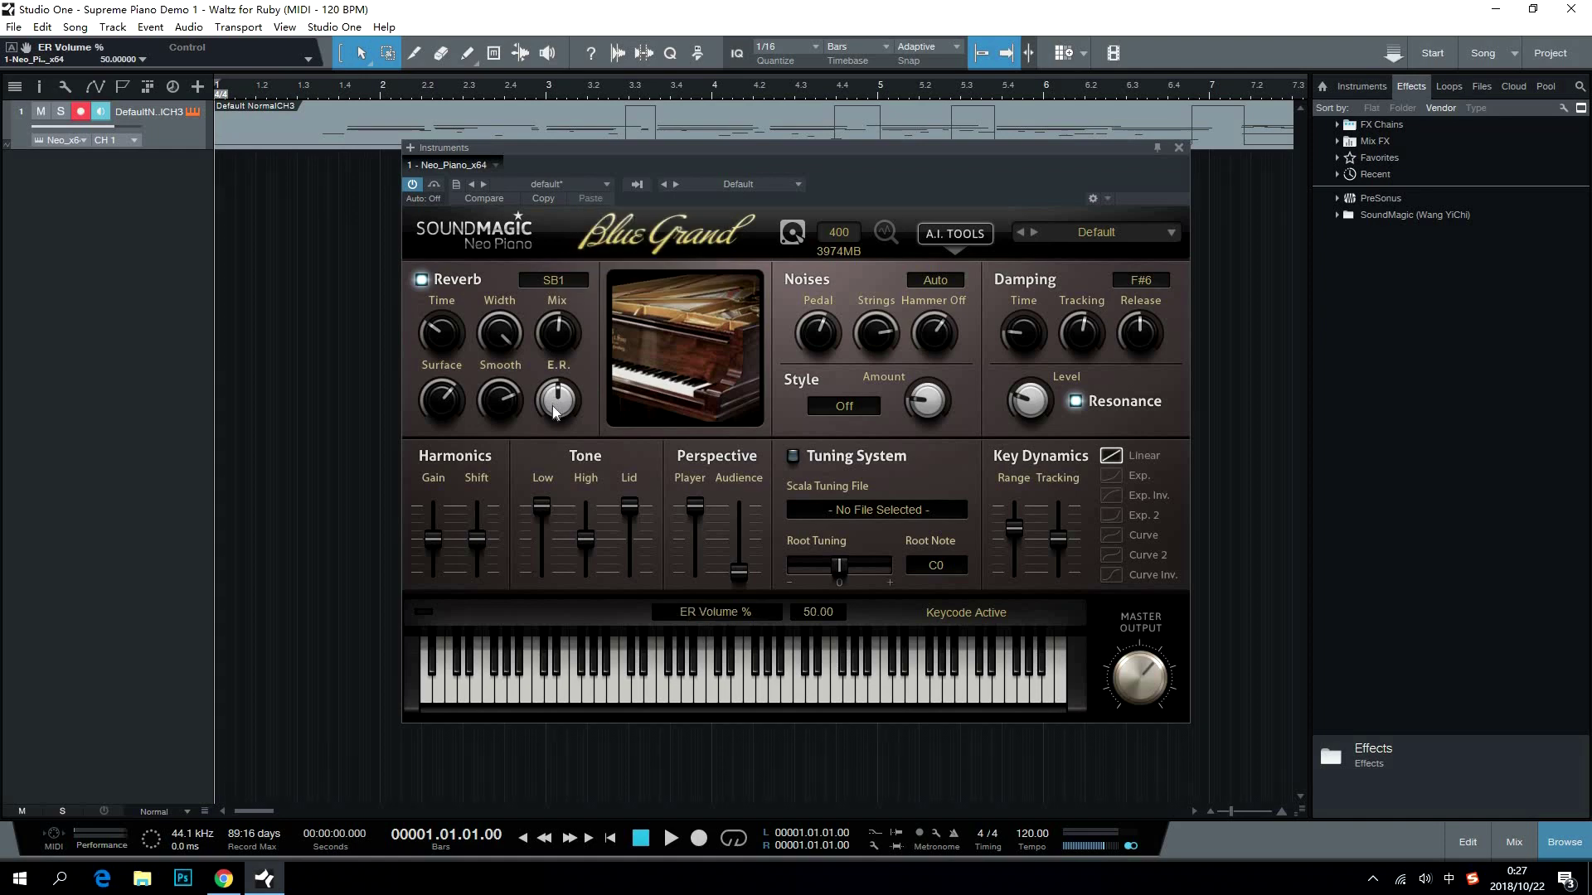
{"action": "left_click_drag", "start_coordinate": [556, 403], "coordinate": [557, 402]}
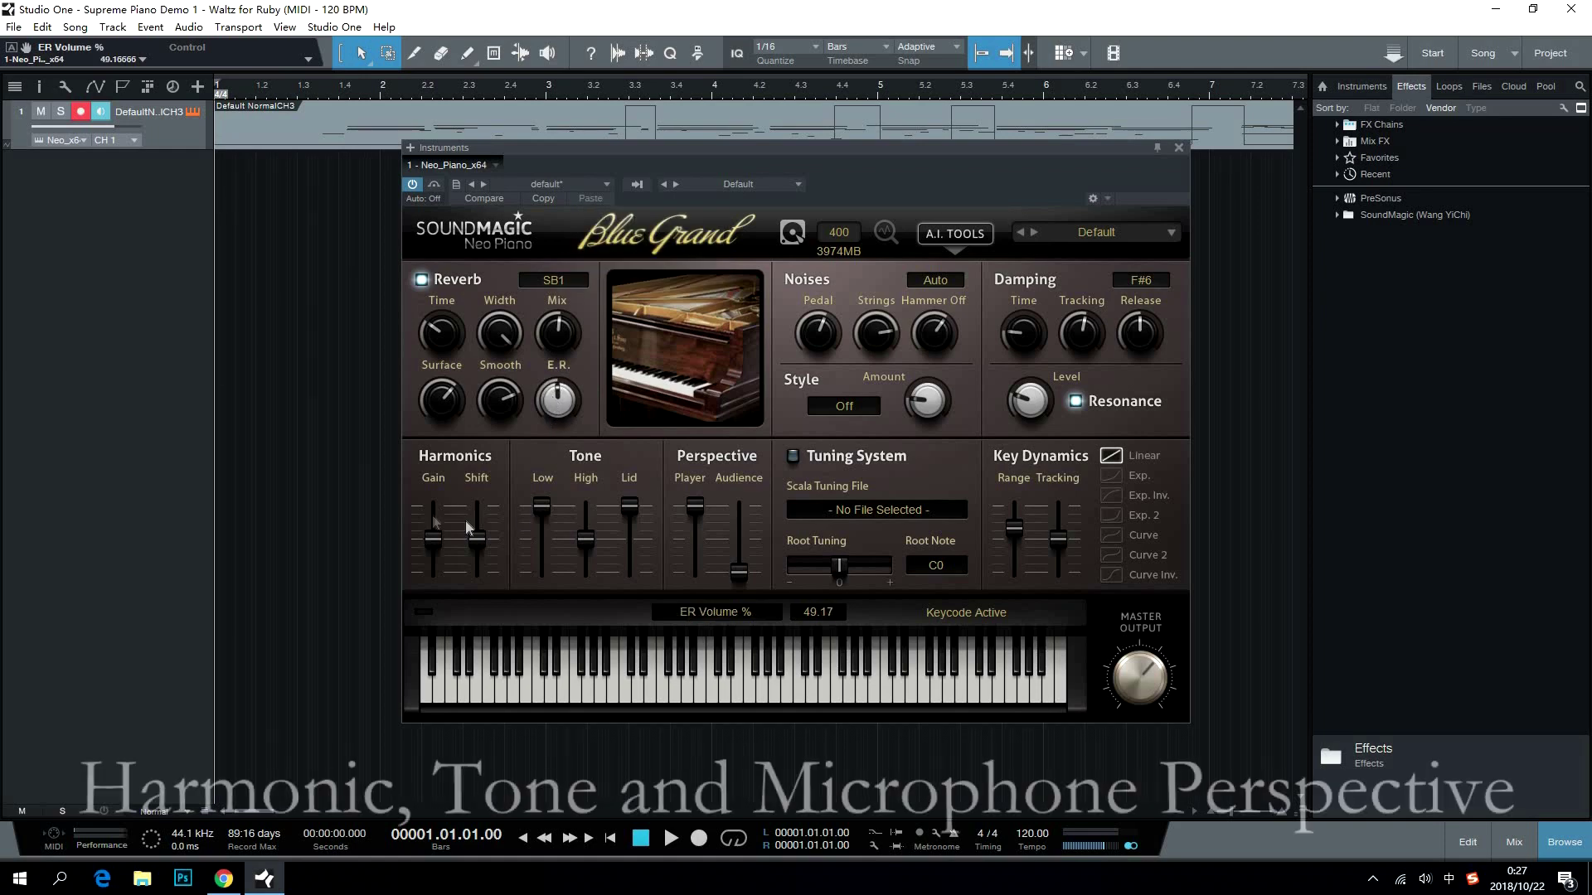
{"action": "left_click", "coordinate": [429, 540]}
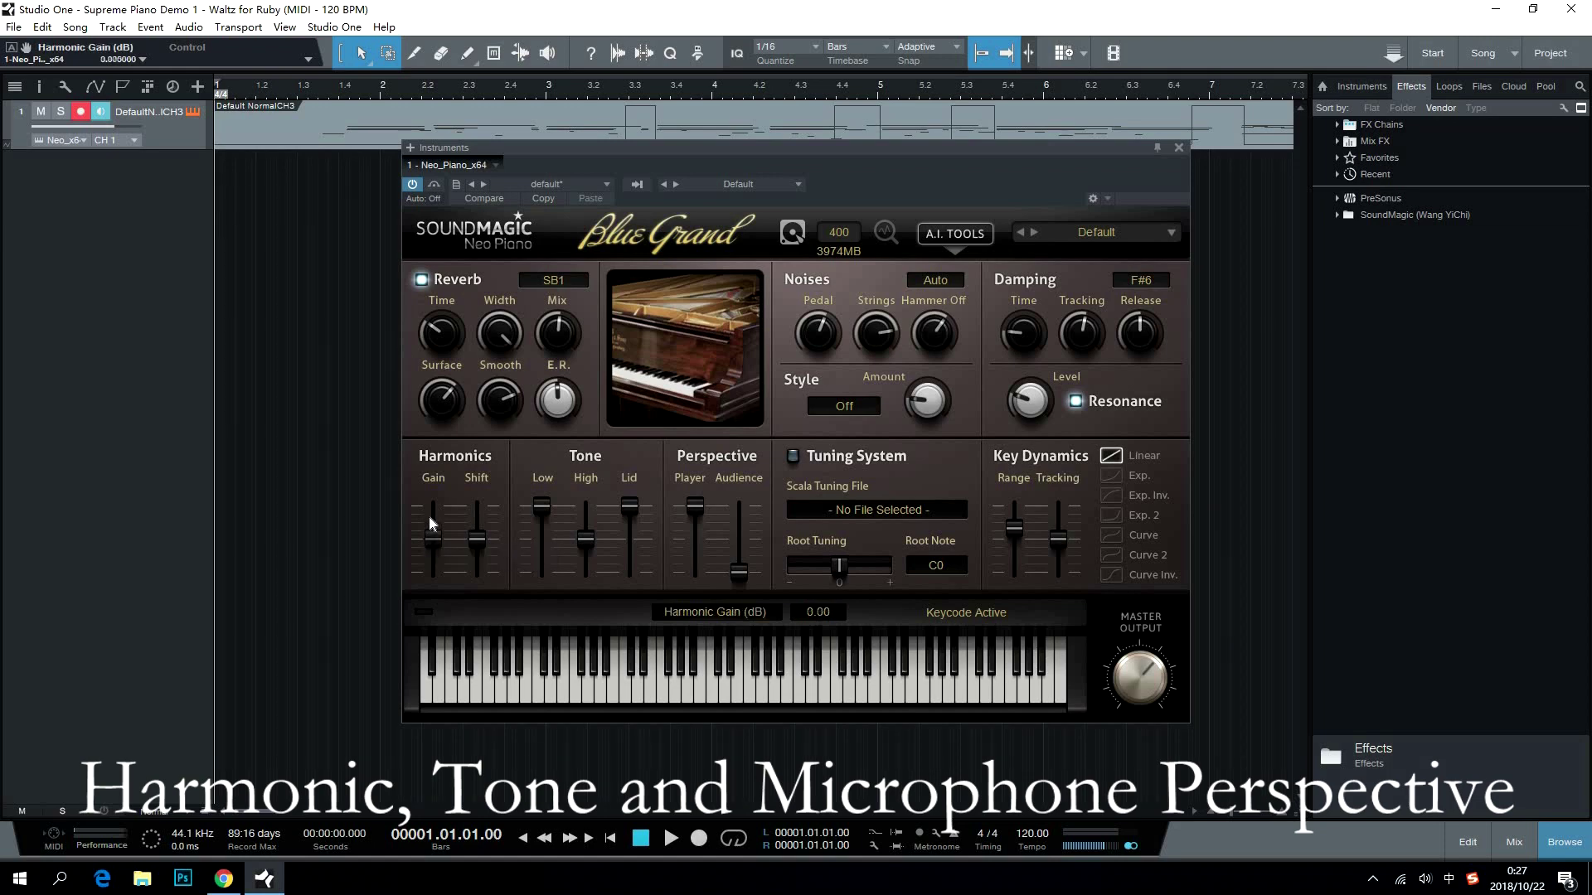
Lower harmonic gain slightly, set lid position to -3.10 dB, and perspective to 100% player, 0% audience.
{"action": "left_click_drag", "start_coordinate": [430, 530], "coordinate": [469, 537]}
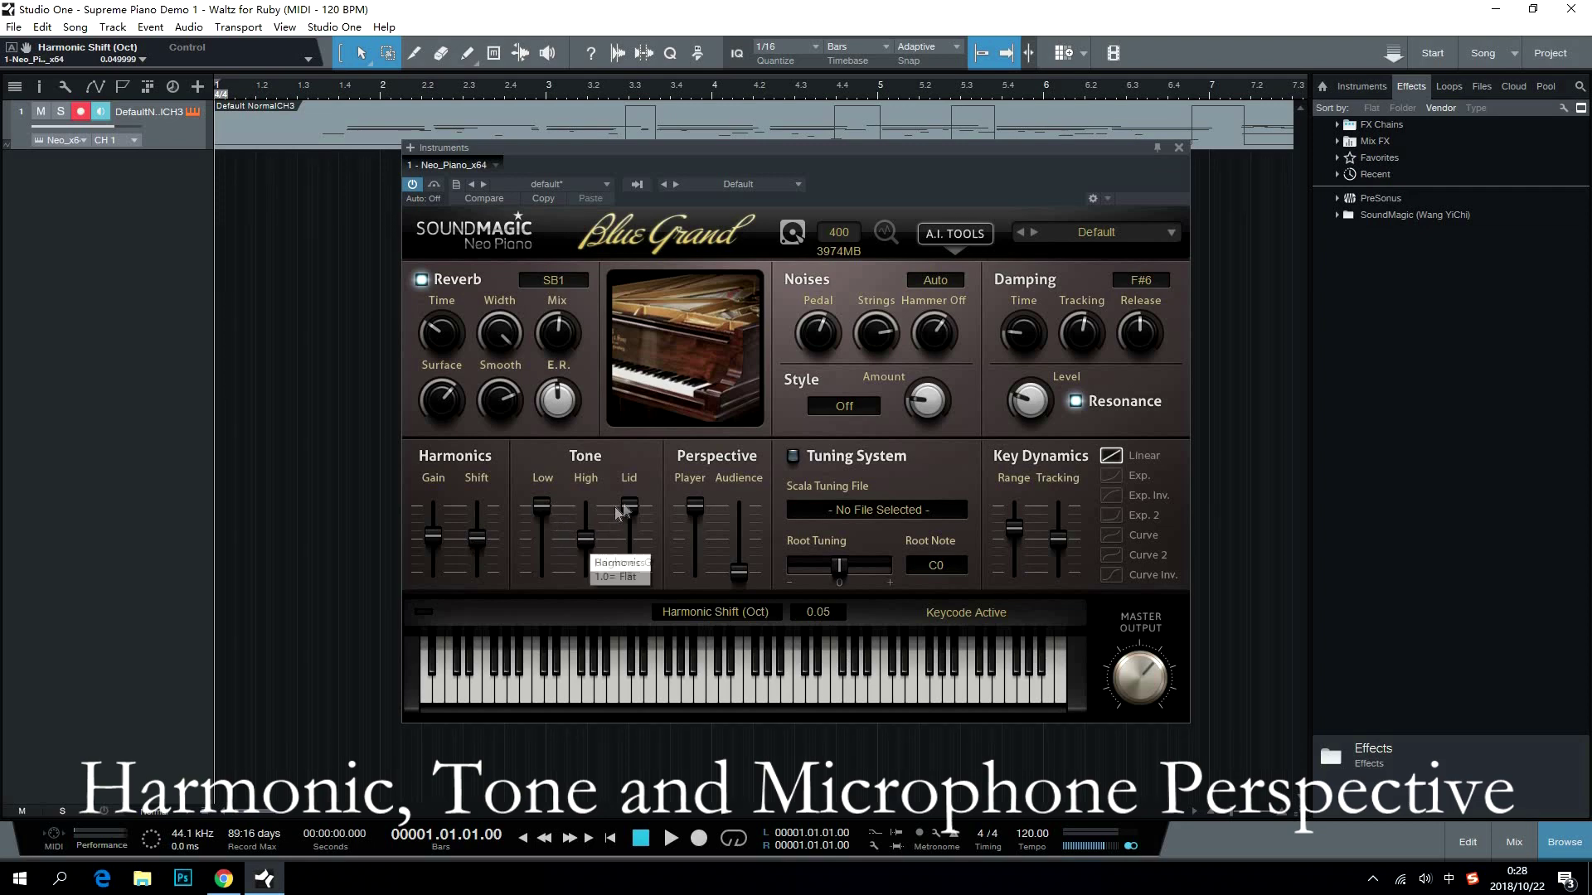
{"action": "mouse_move", "coordinate": [629, 508]}
{"action": "left_mouse_down"}
{"action": "mouse_move", "coordinate": [628, 554]}
{"action": "mouse_move", "coordinate": [629, 501]}
{"action": "left_mouse_up"}
{"action": "left_click", "coordinate": [695, 507]}
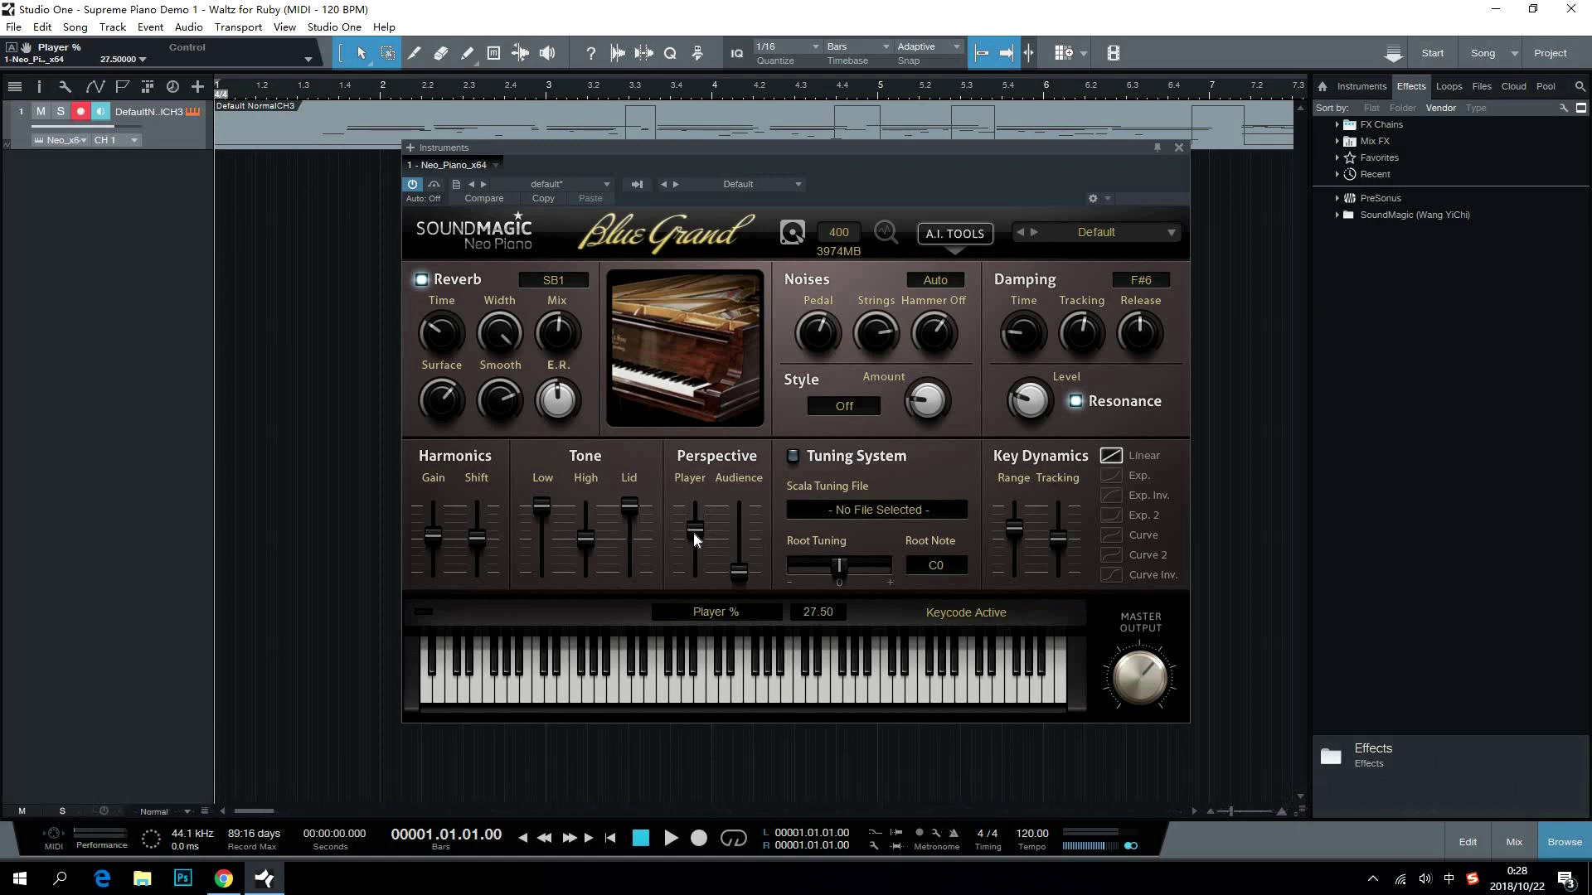
{"action": "left_click", "coordinate": [737, 571]}
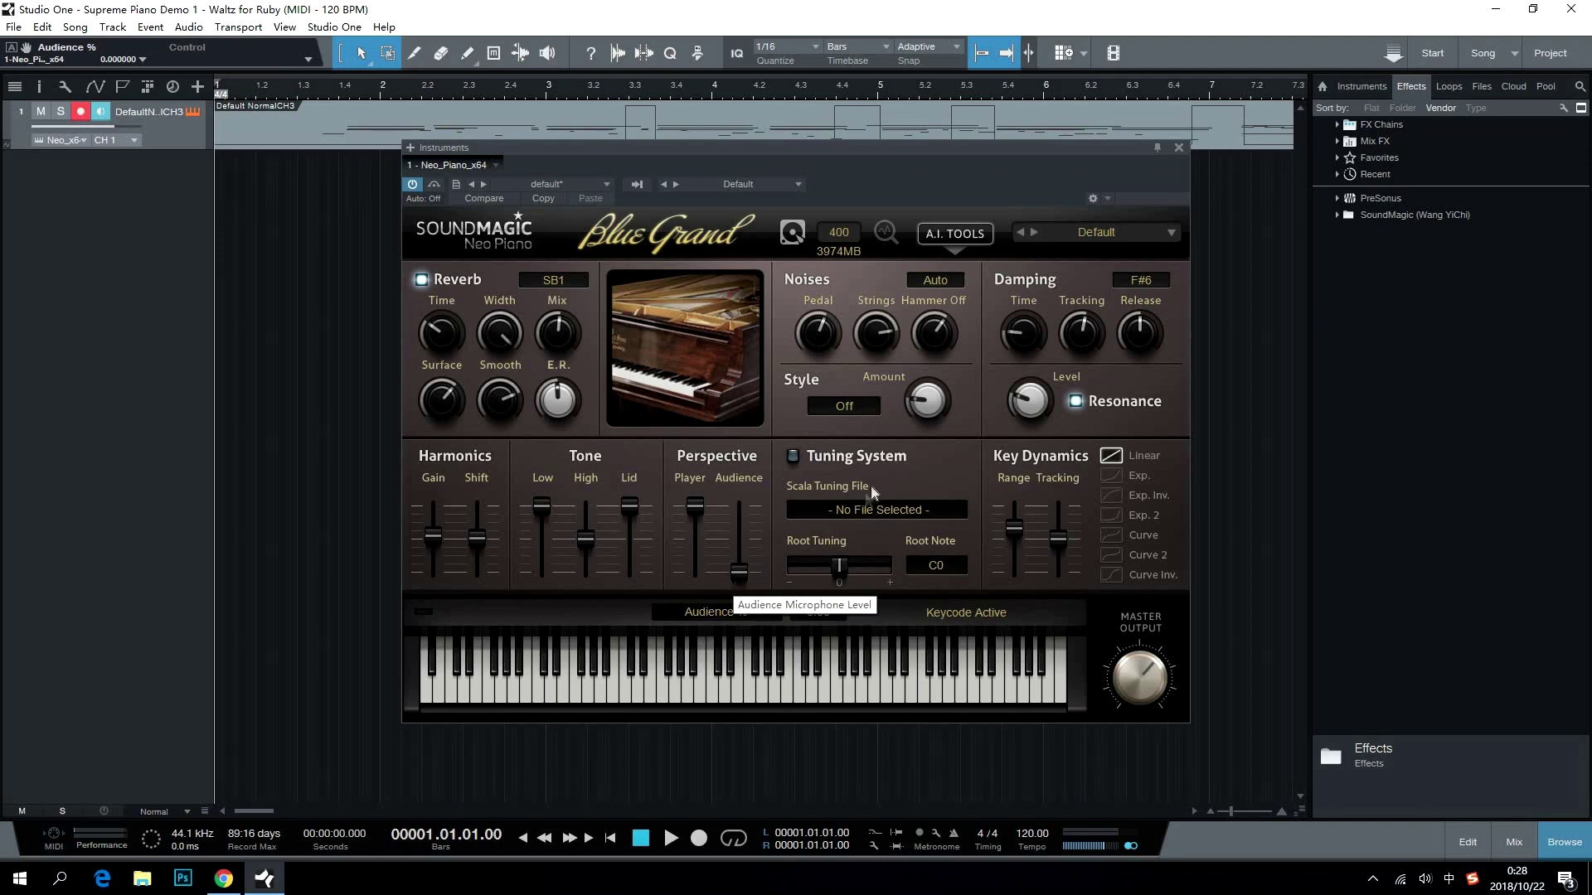
Start song playback and switch sample playback to RAM mode, keeping the 400 MB allocation.
{"action": "left_click", "coordinate": [972, 235]}
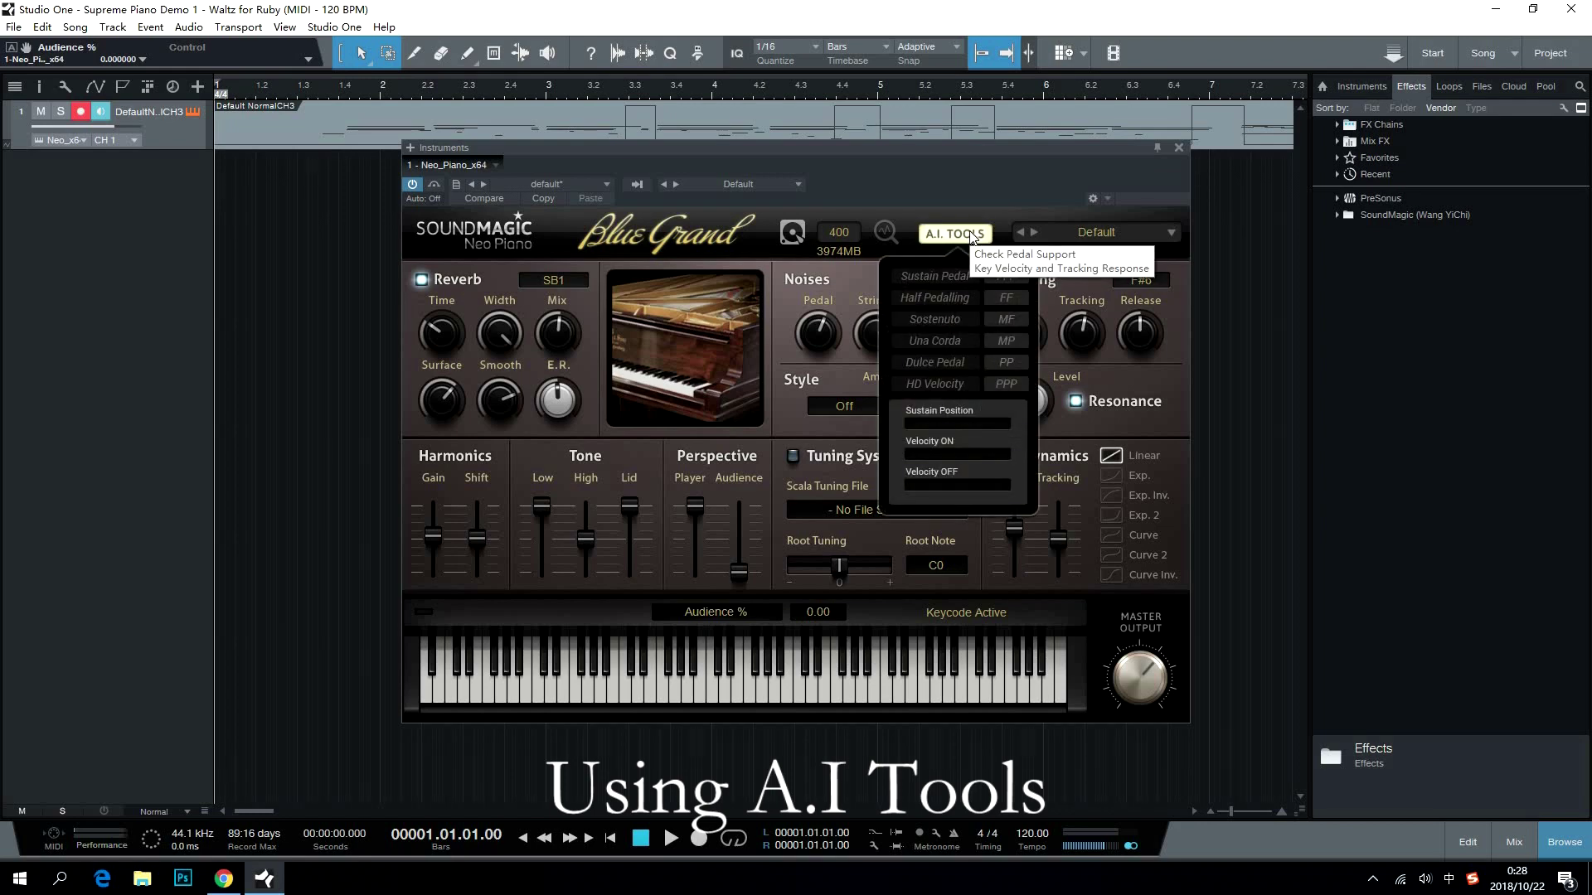
{"action": "key", "text": "space"}
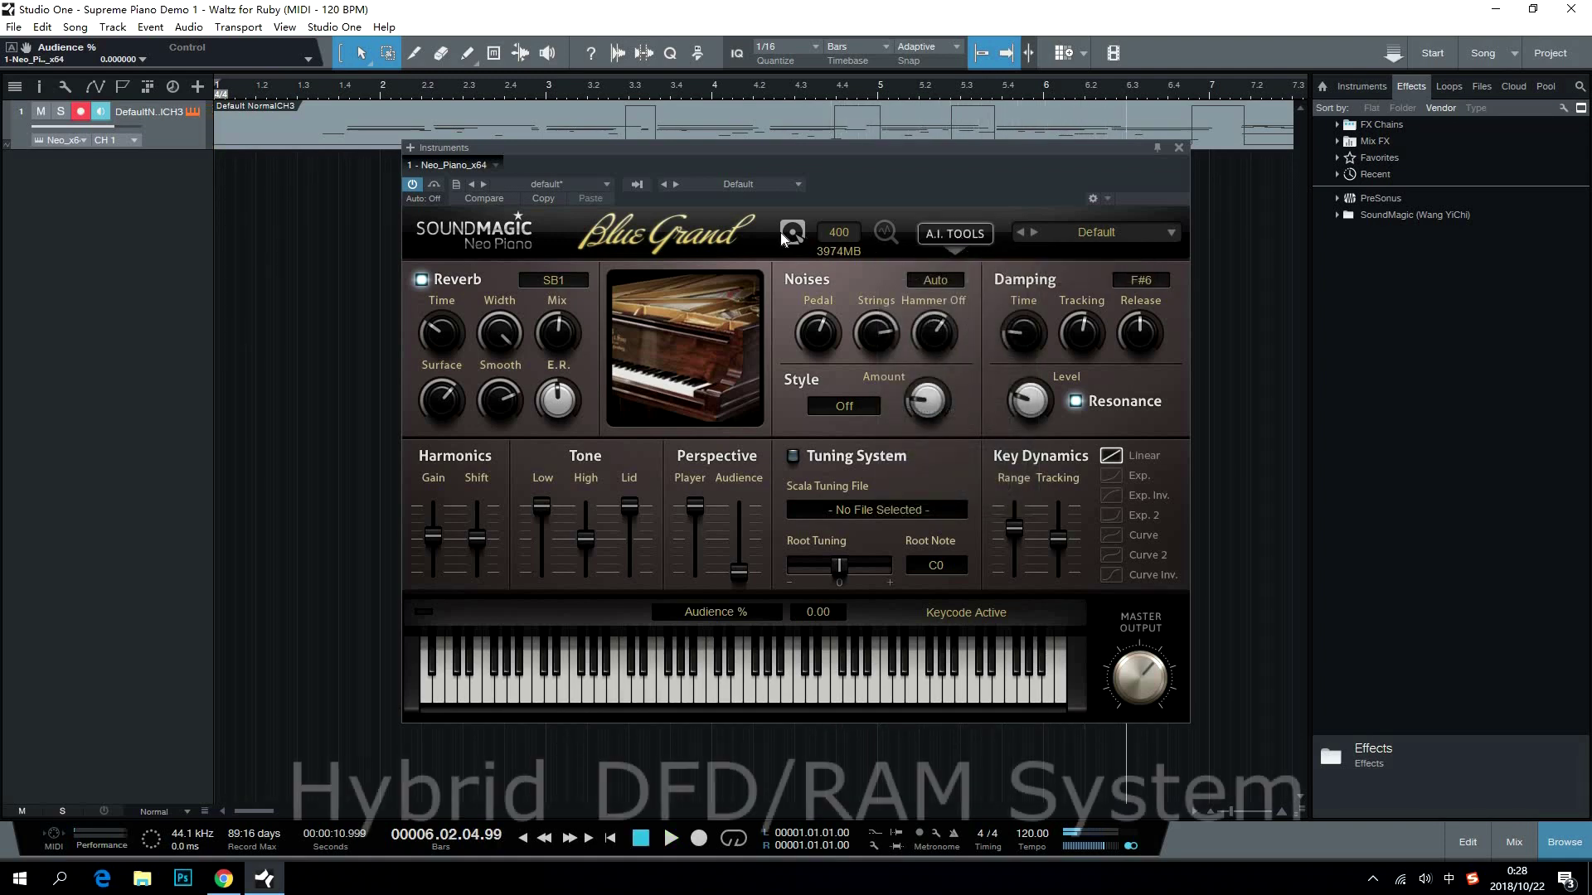
{"action": "left_click", "coordinate": [836, 232]}
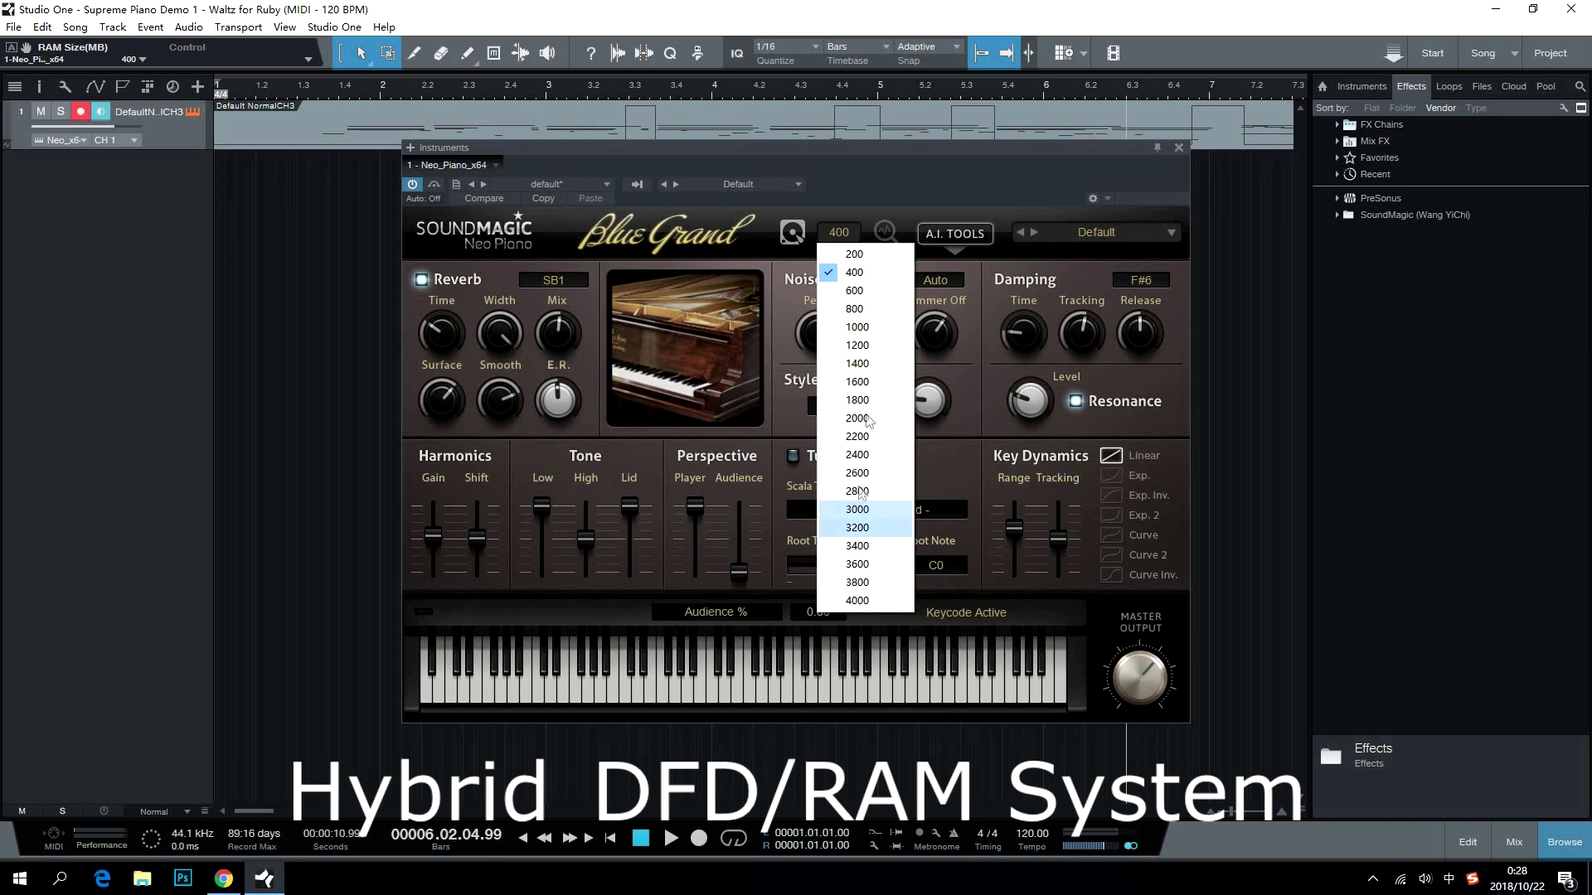
{"action": "left_click", "coordinate": [854, 236]}
{"action": "left_click", "coordinate": [847, 231]}
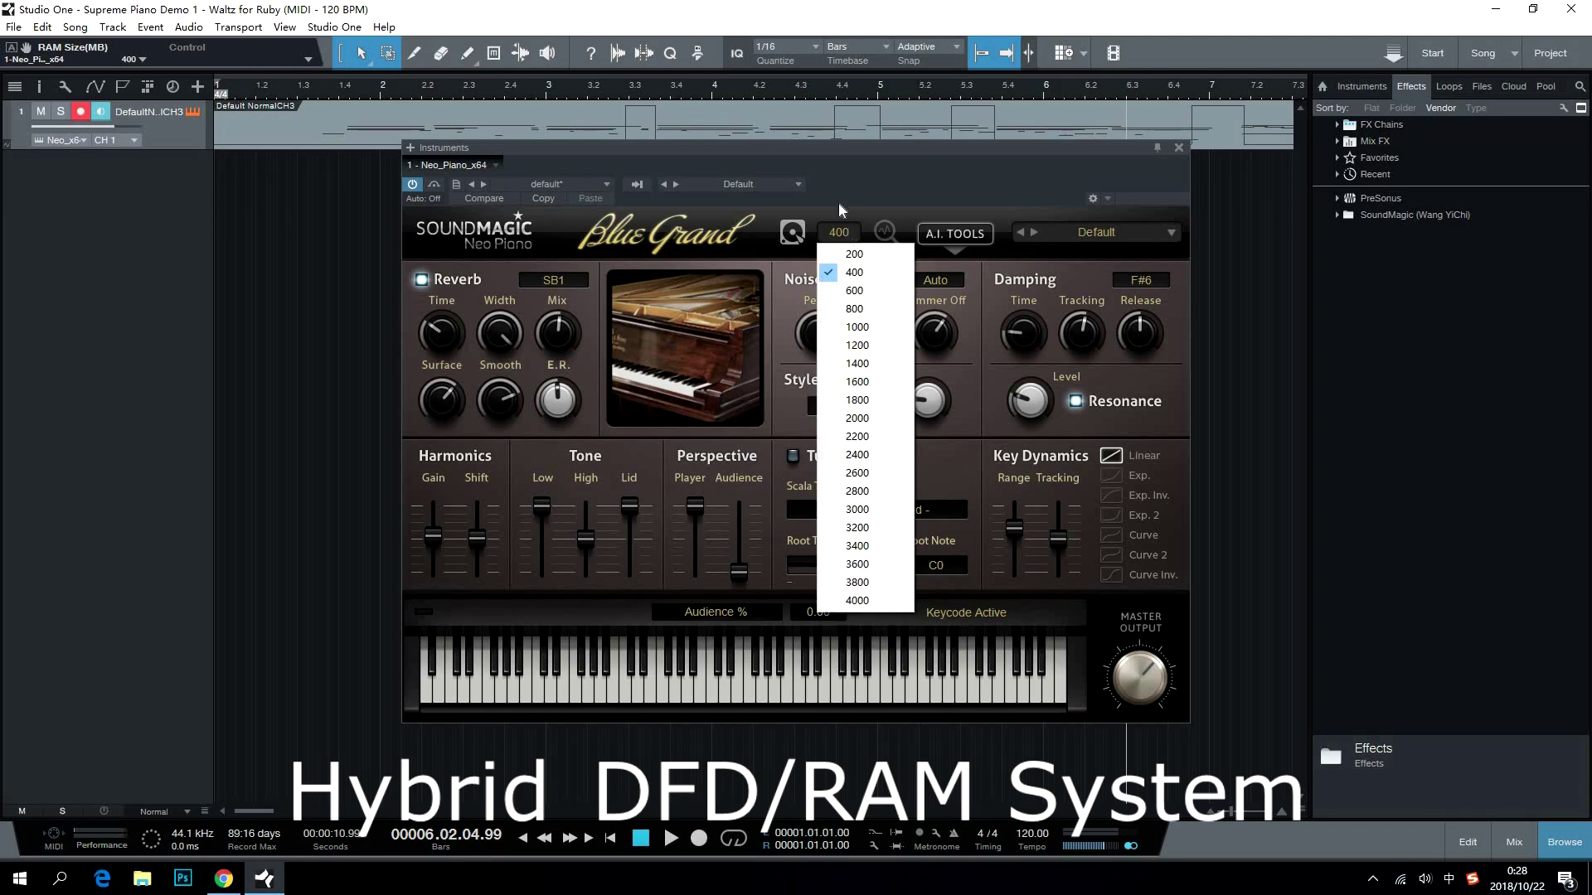
{"action": "left_click", "coordinate": [838, 202]}
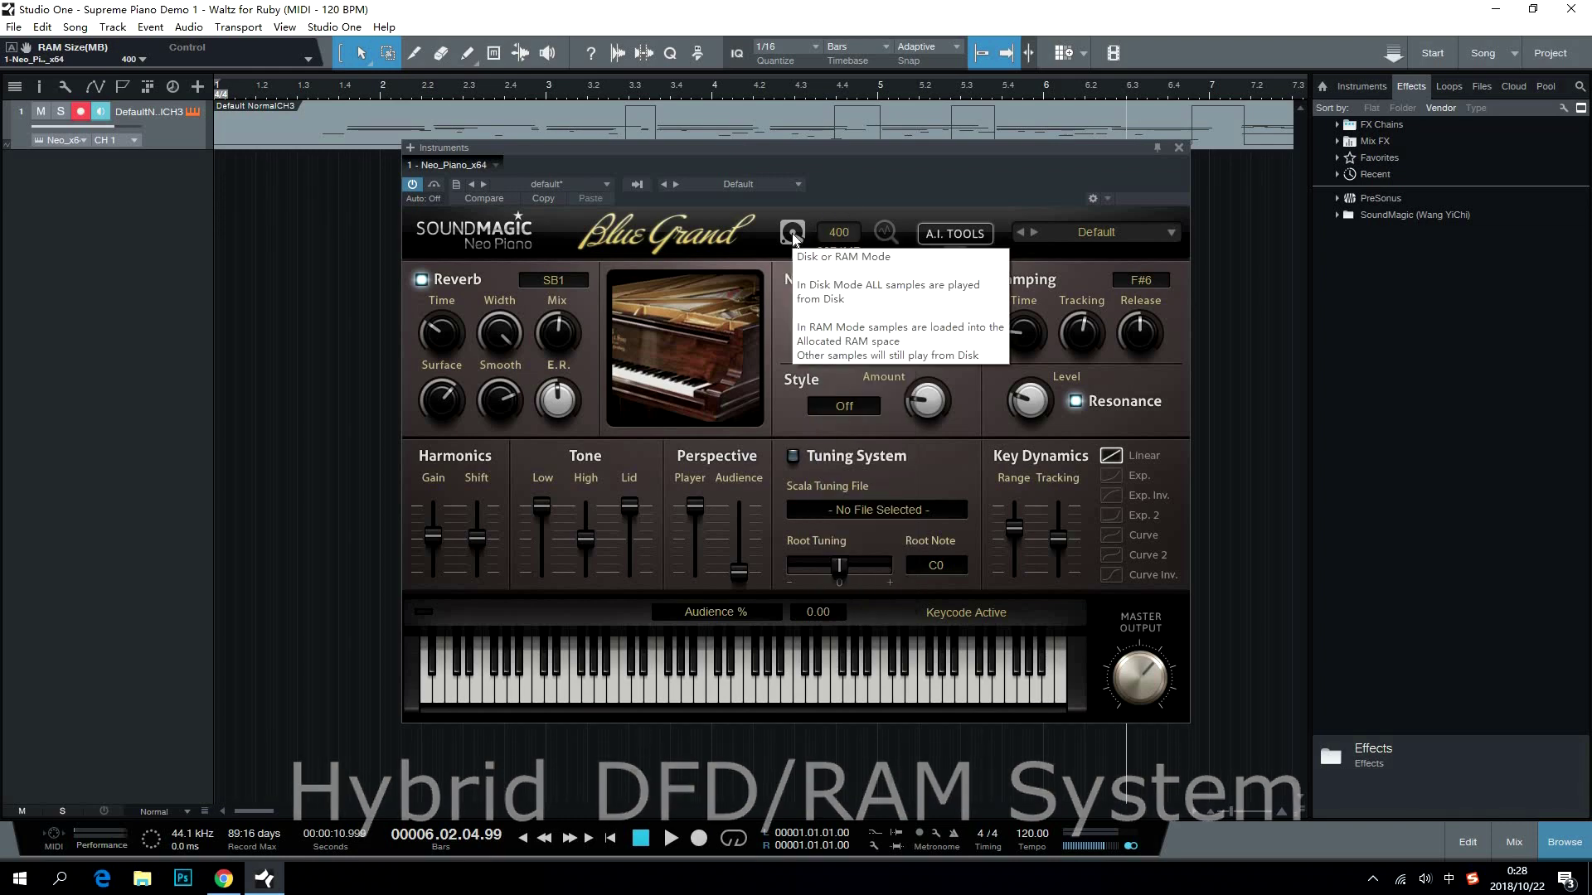
{"action": "left_click", "coordinate": [792, 235]}
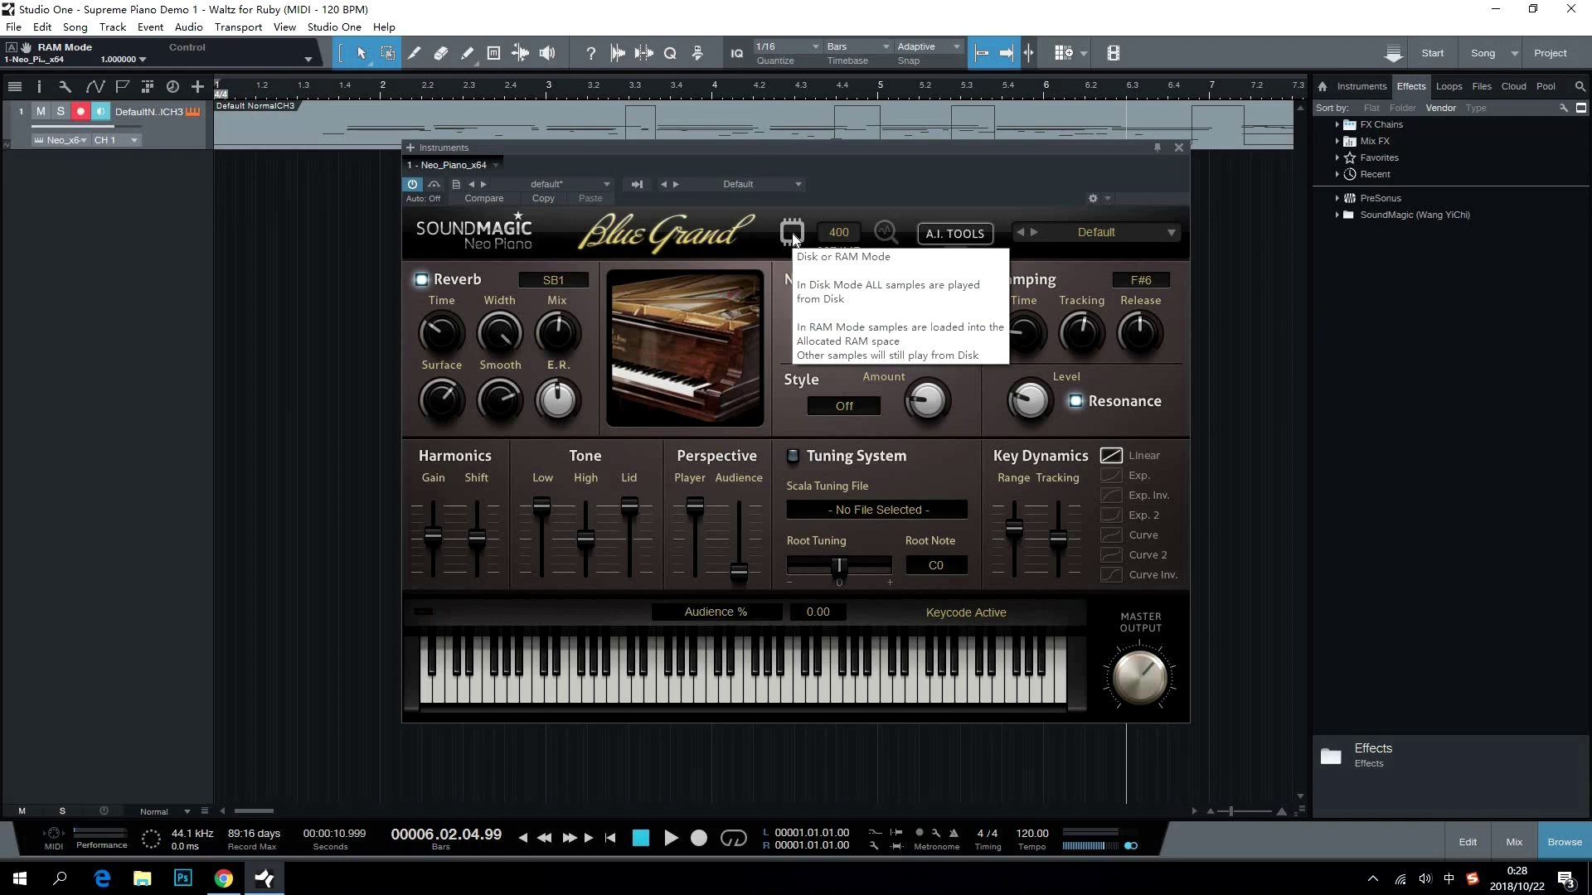